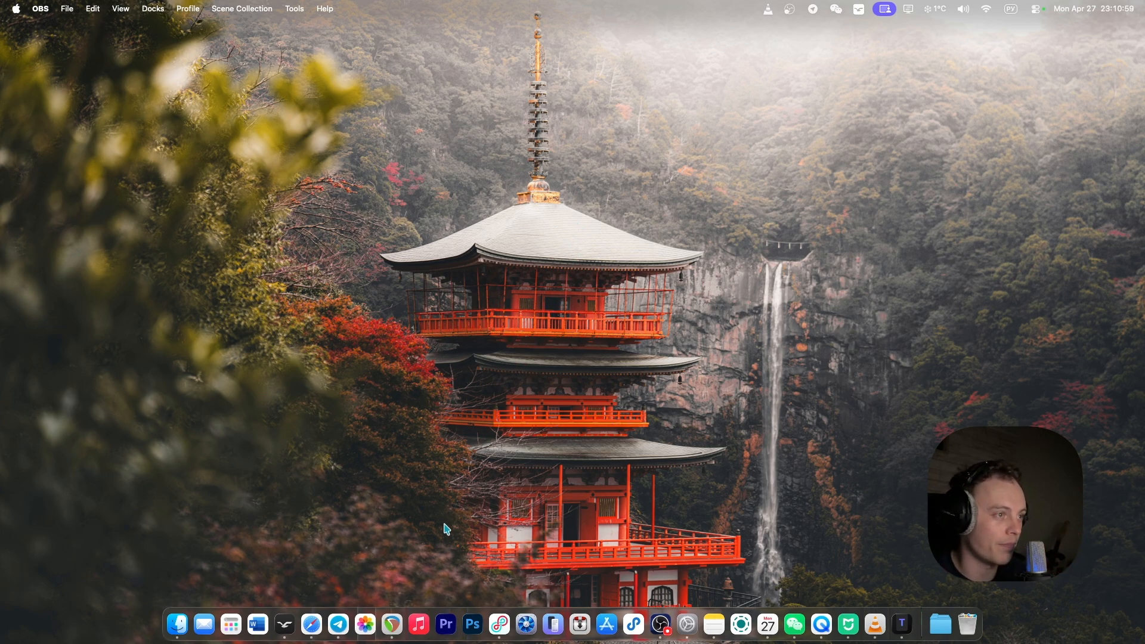
# Switch to Loopback and review the INPUT device's output channel pairs 1 & 2, 3 & 4 and 5 & 6.
pyautogui.click(499, 623)
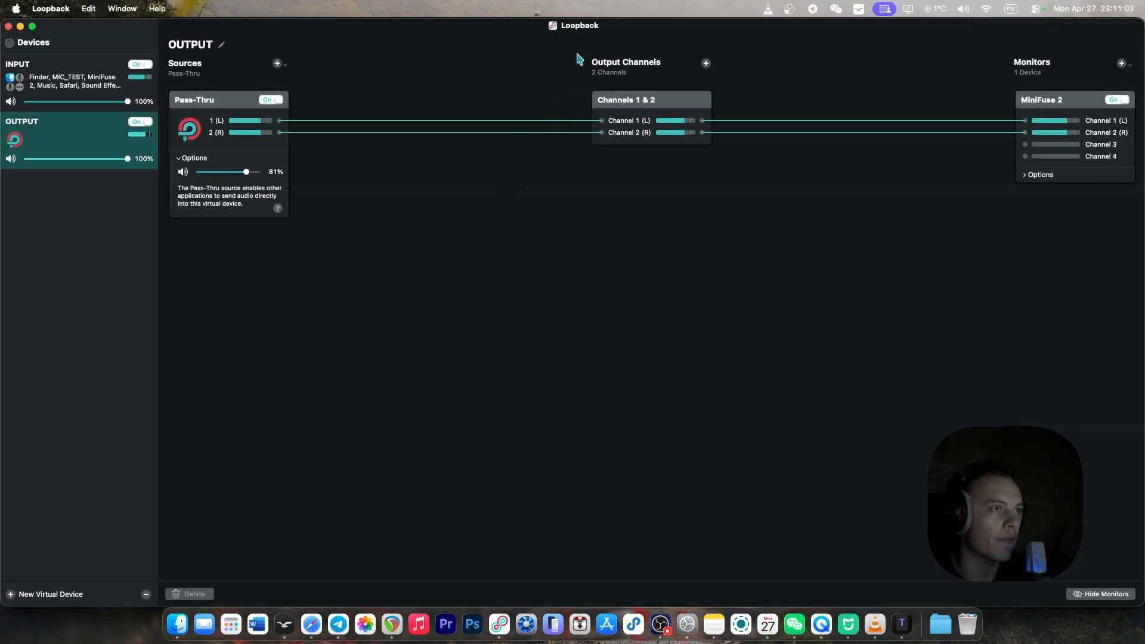
pyautogui.click(67, 77)
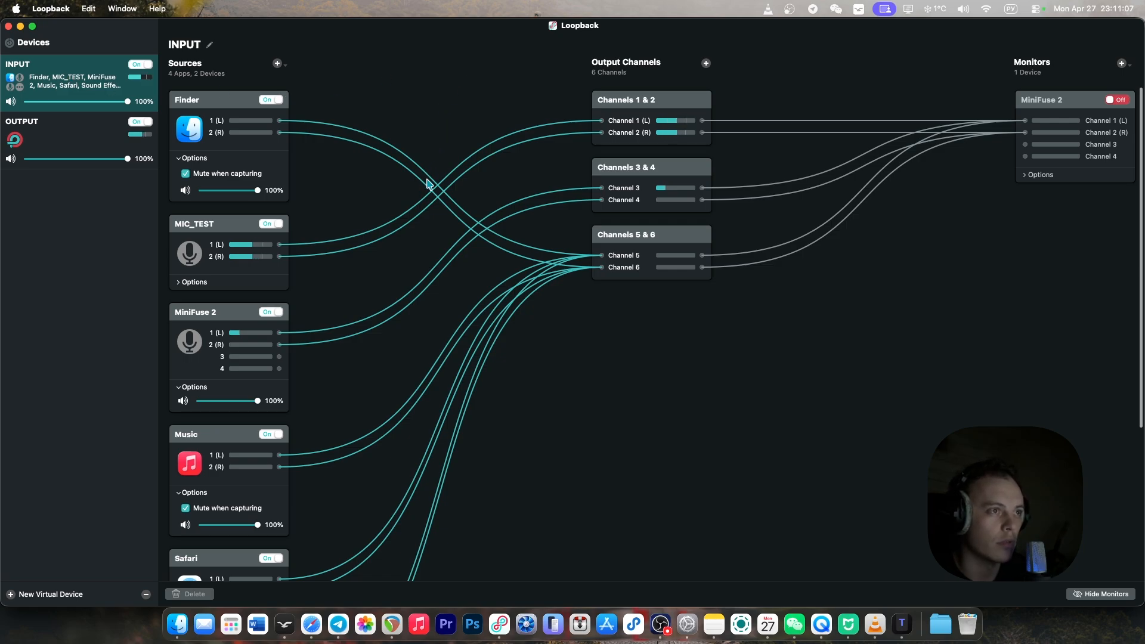
pyautogui.click(697, 106)
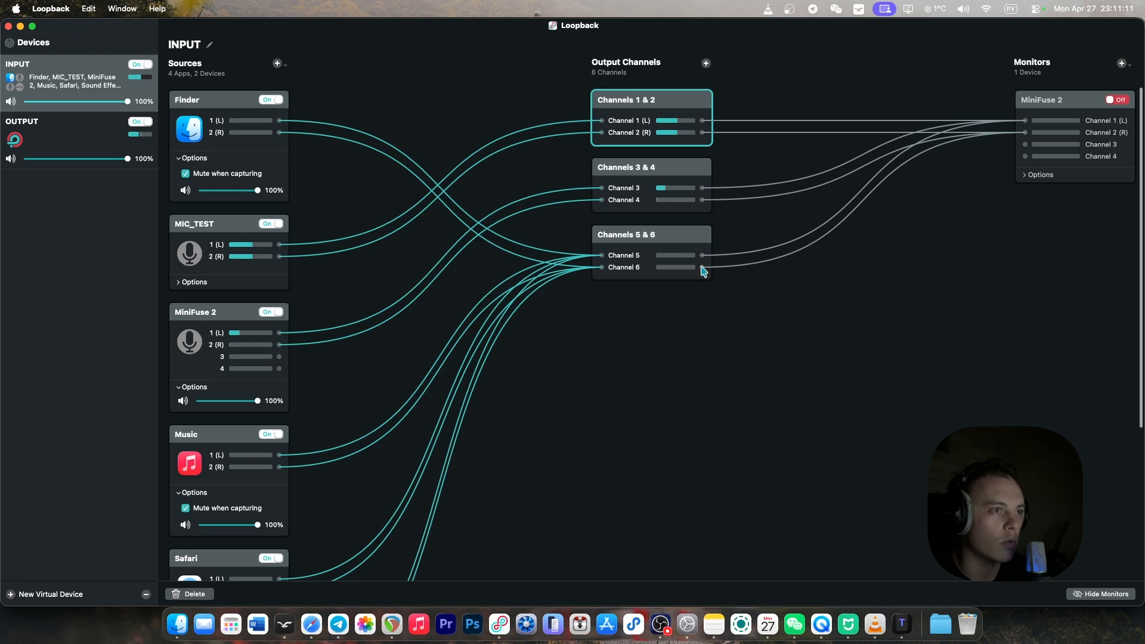
pyautogui.click(673, 163)
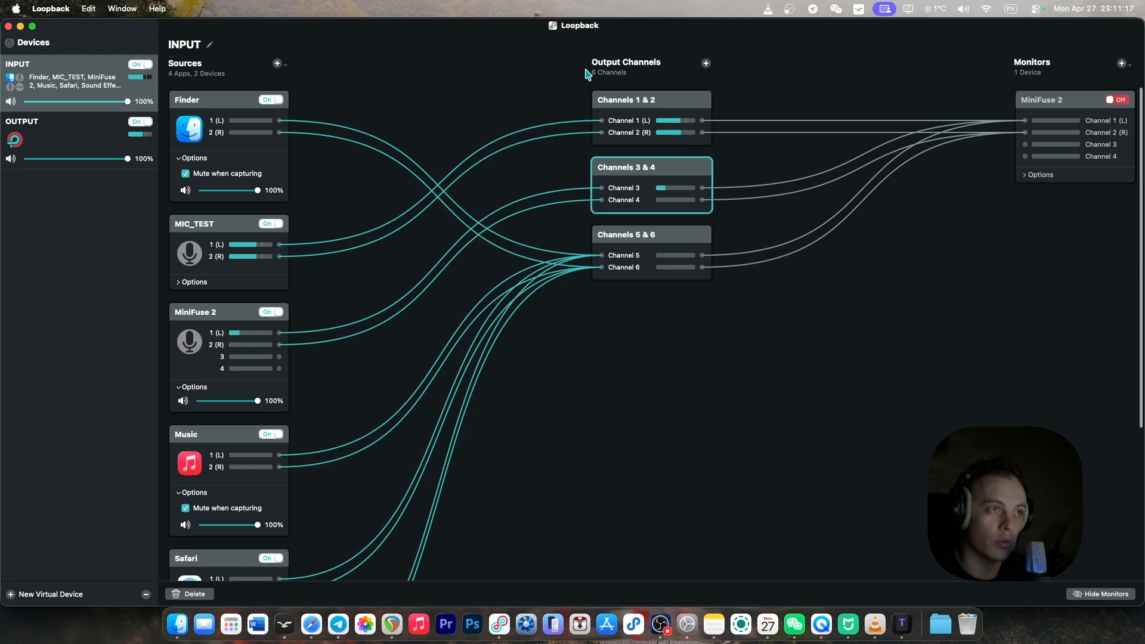
pyautogui.click(655, 231)
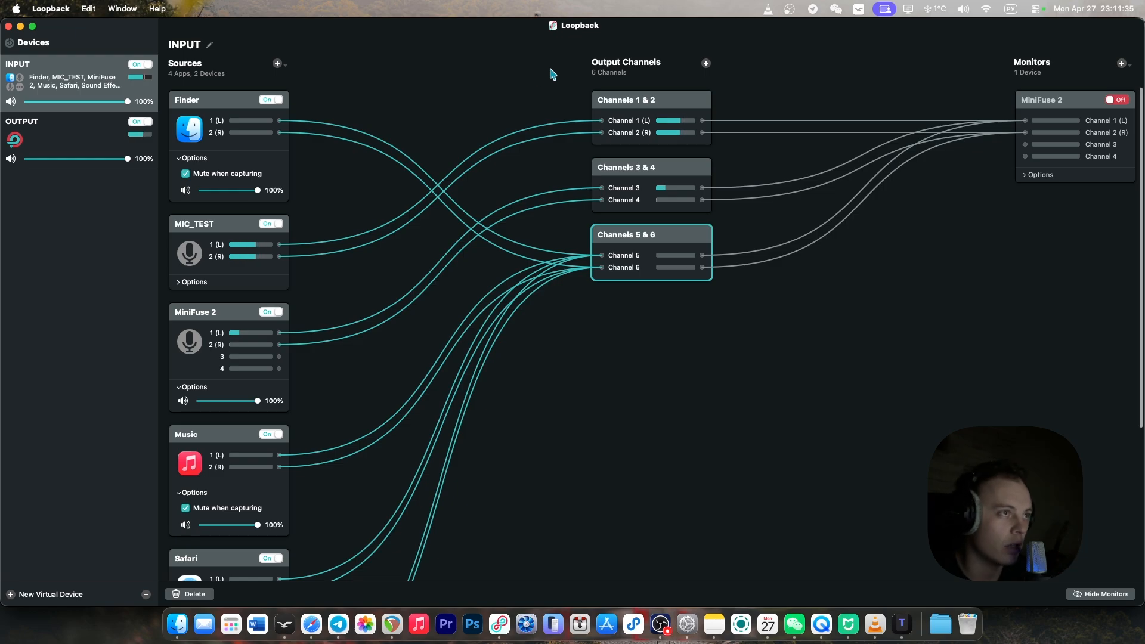
pyautogui.click(617, 117)
pyautogui.click(640, 174)
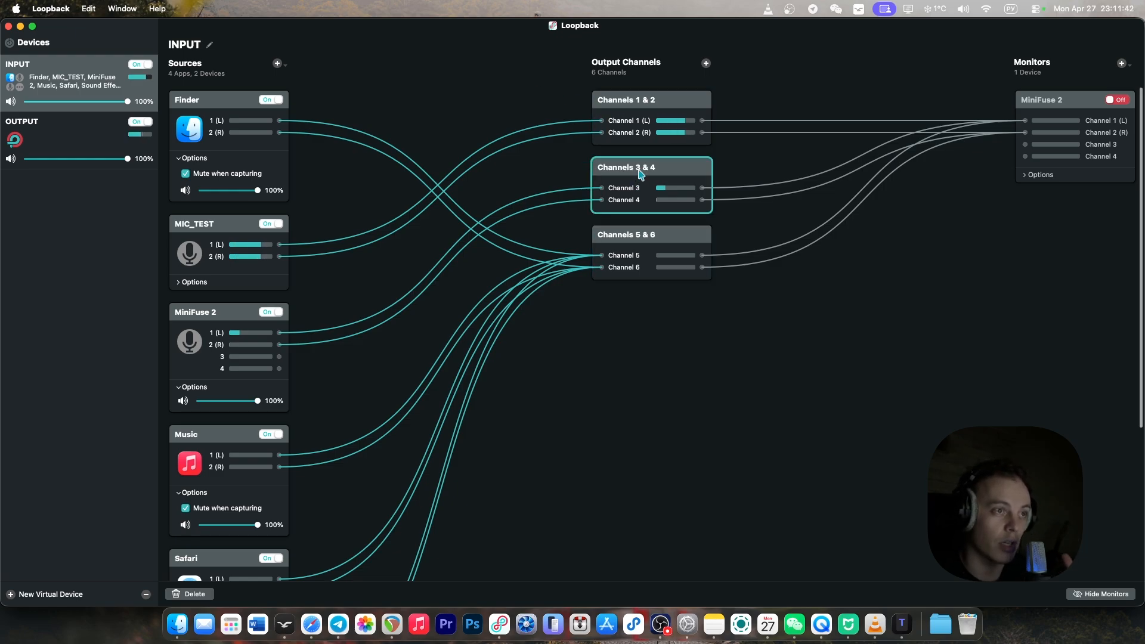
pyautogui.click(651, 242)
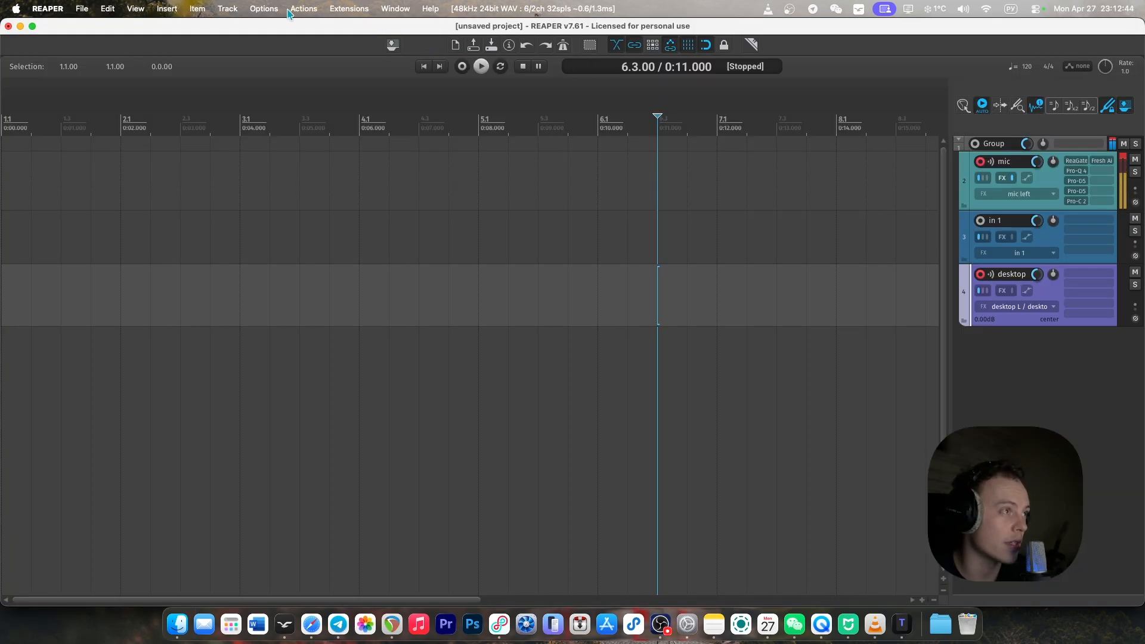
# Switch to REAPER and show the audio device settings in its preferences.
pyautogui.click(273, 10)
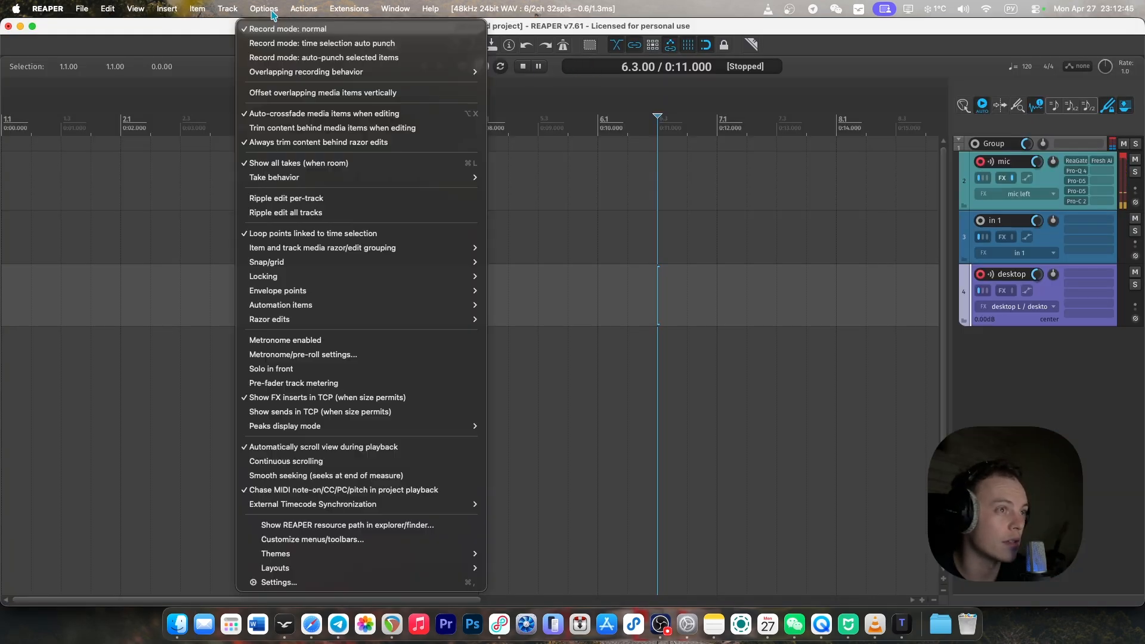
pyautogui.click(346, 581)
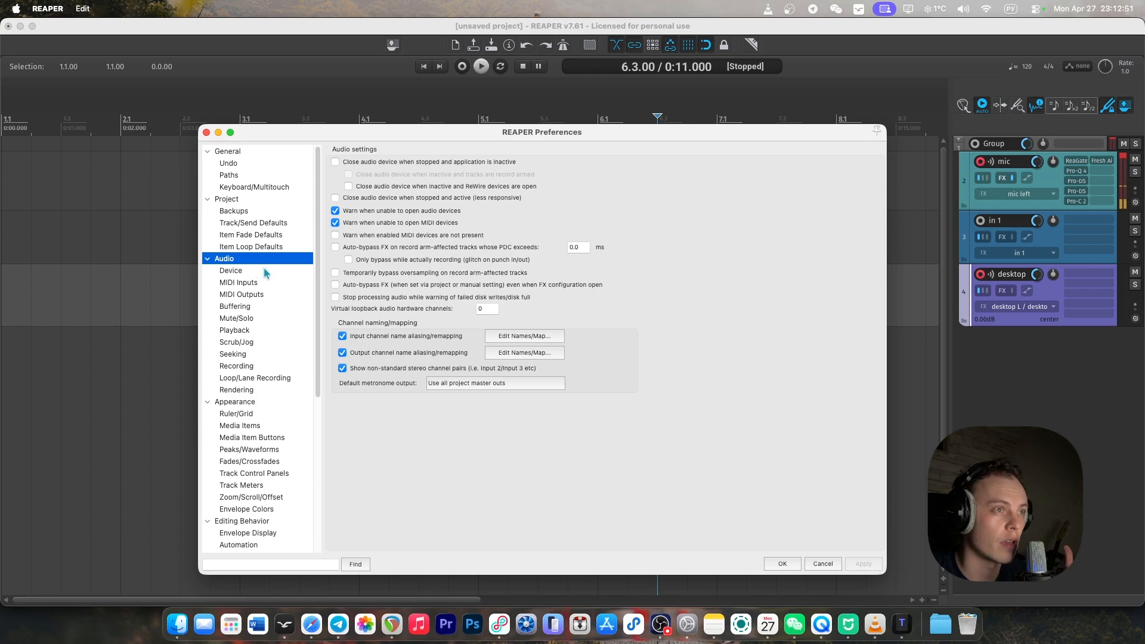
pyautogui.click(265, 272)
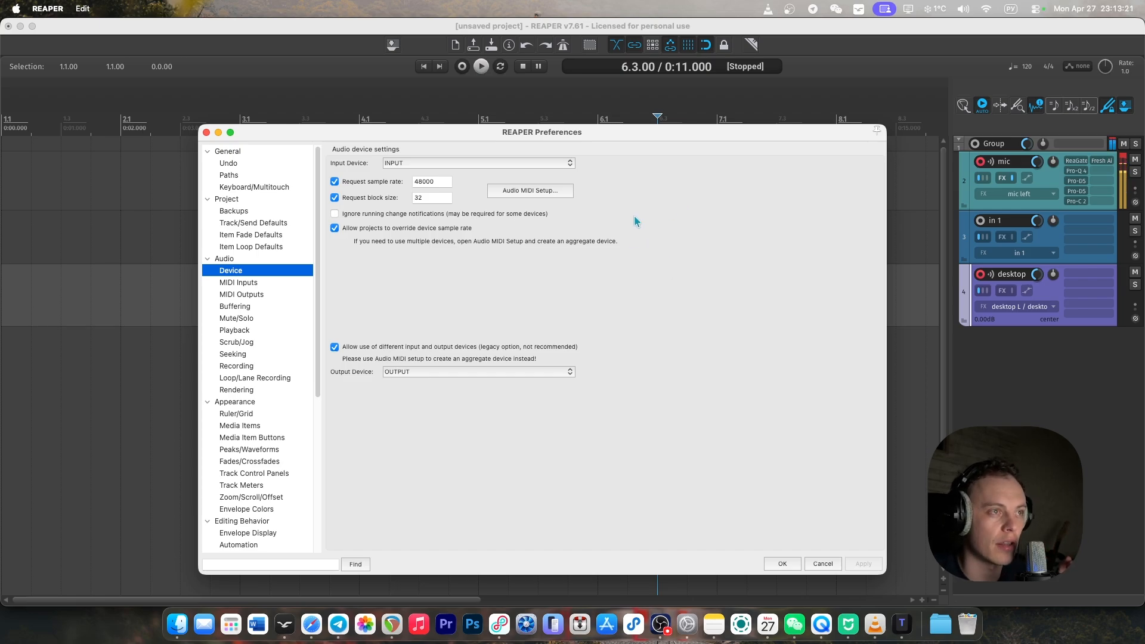
# Open the input channel alias mapping in the general audio settings and review the aliases for the mic, in and desktop channels.
pyautogui.click(232, 260)
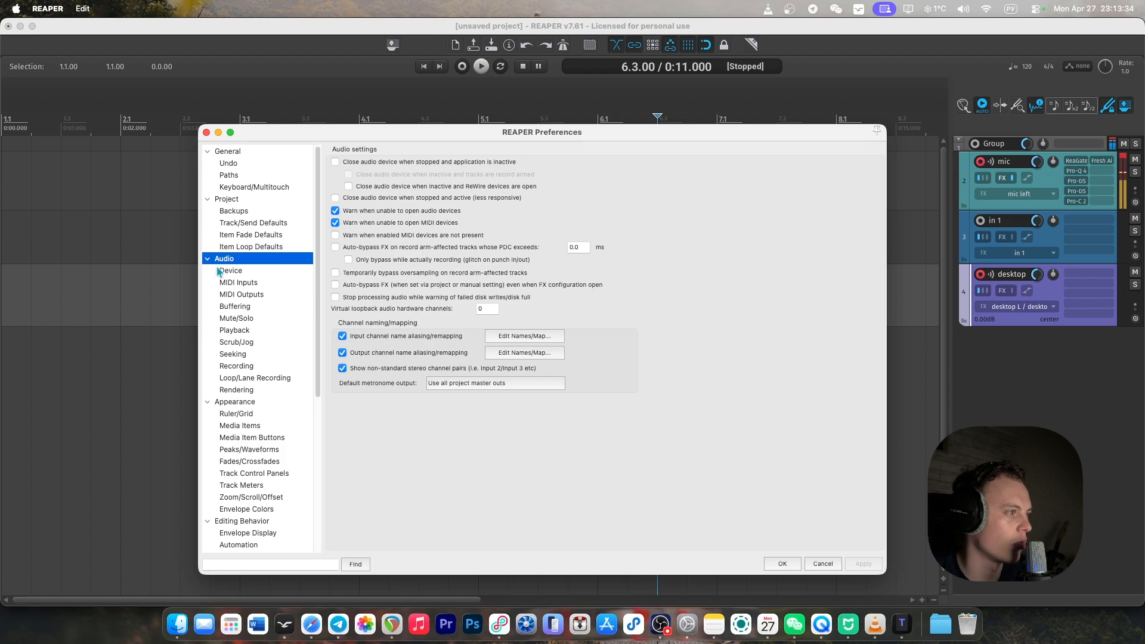
pyautogui.click(554, 337)
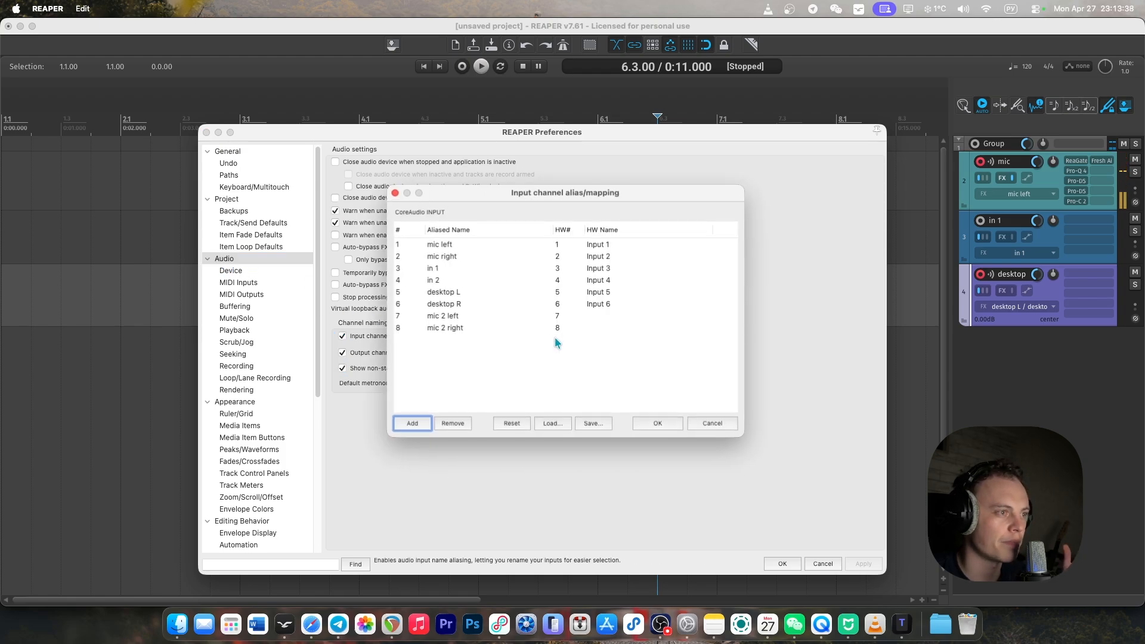
pyautogui.click(463, 246)
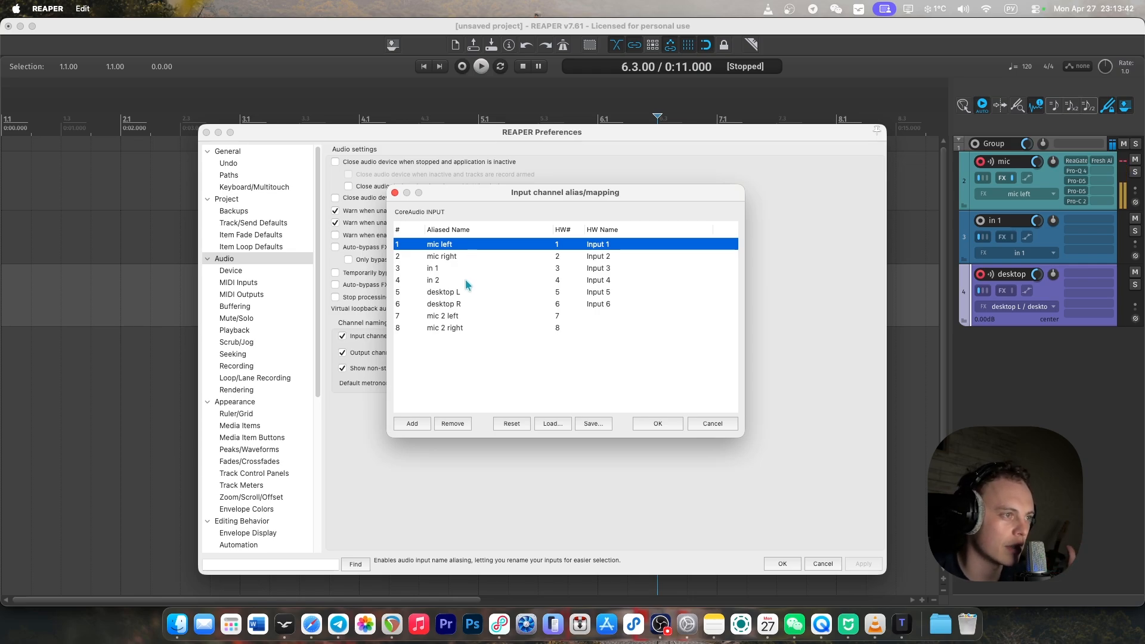
pyautogui.click(469, 269)
pyautogui.click(467, 280)
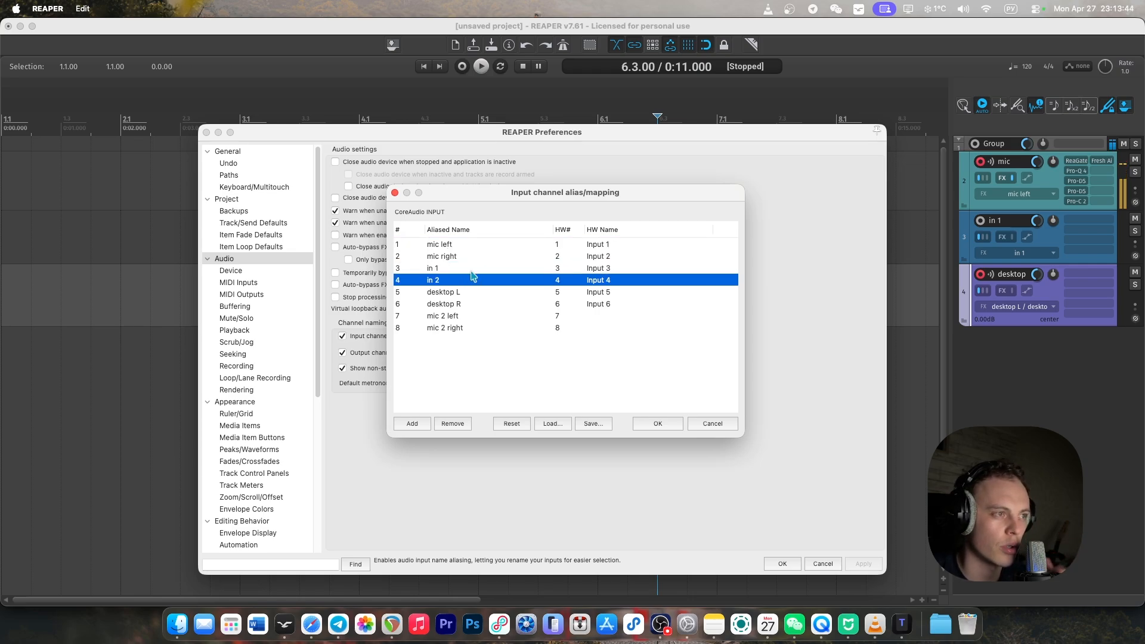
pyautogui.click(470, 272)
pyautogui.click(482, 291)
pyautogui.click(480, 281)
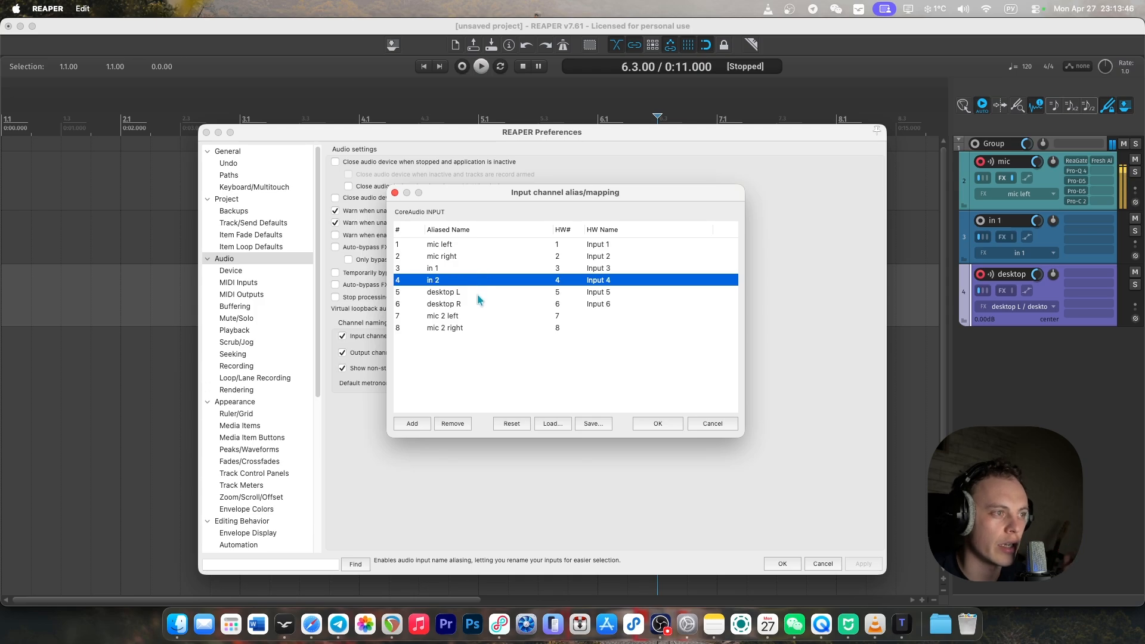
pyautogui.click(476, 295)
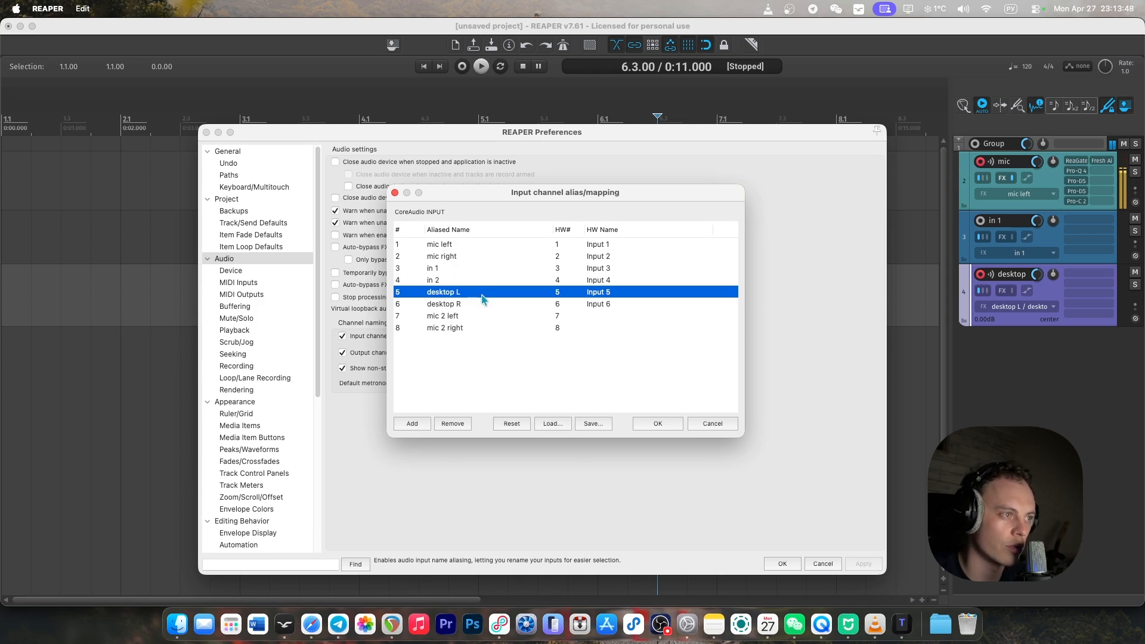
pyautogui.click(475, 304)
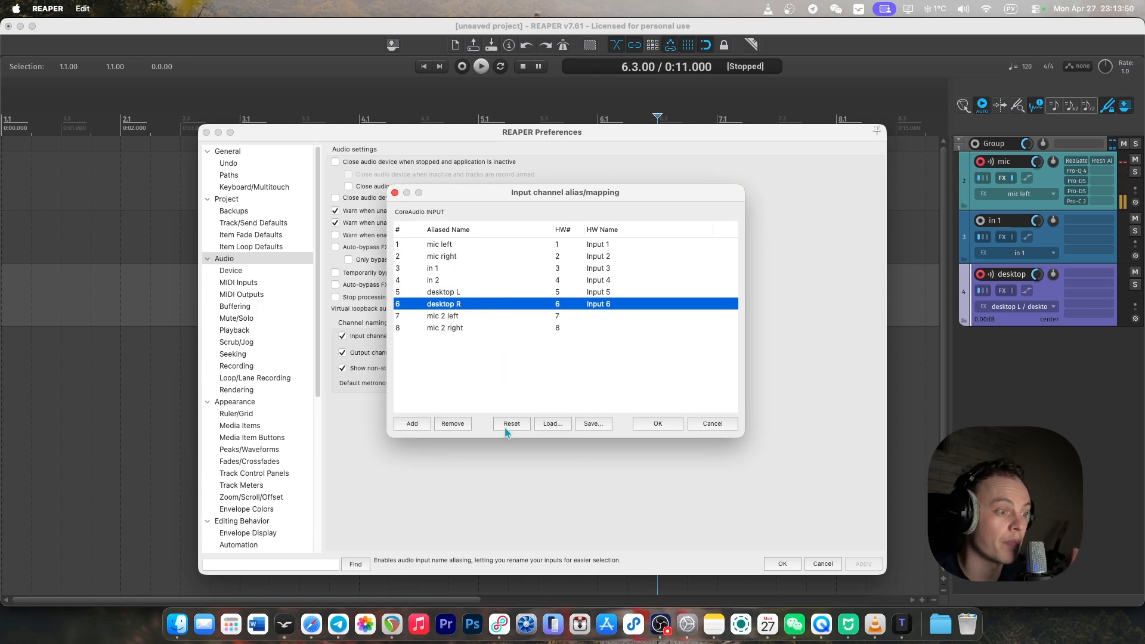
# Compare the aliases with Channels 1 & 2 in Loopback, return to REAPER and accept the alias mapping and preferences.
pyautogui.click(501, 631)
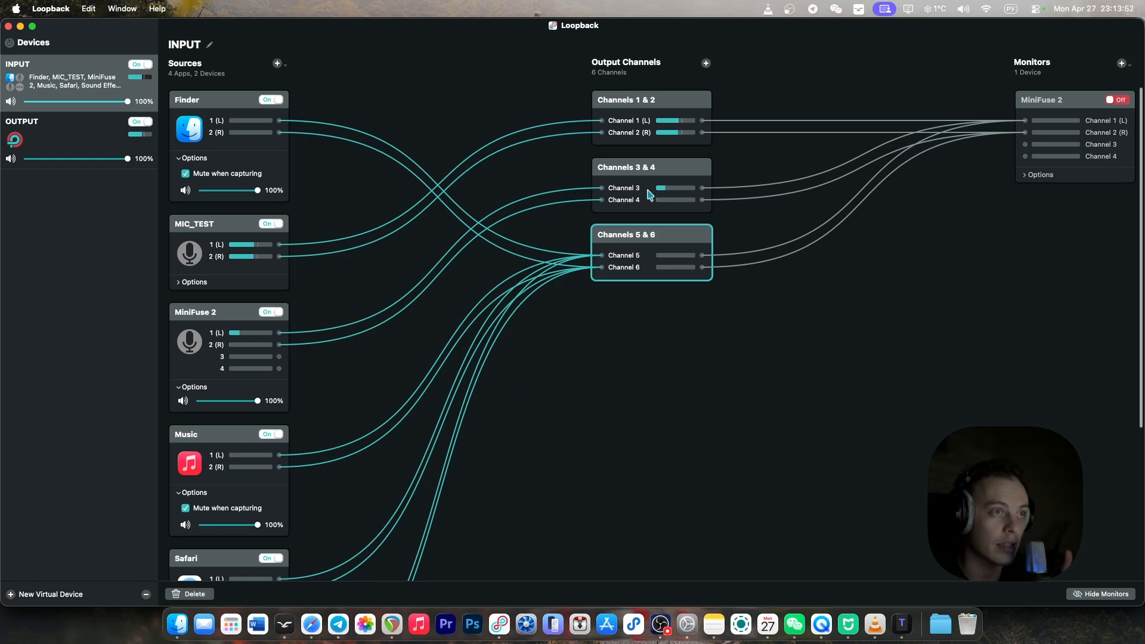
pyautogui.click(697, 108)
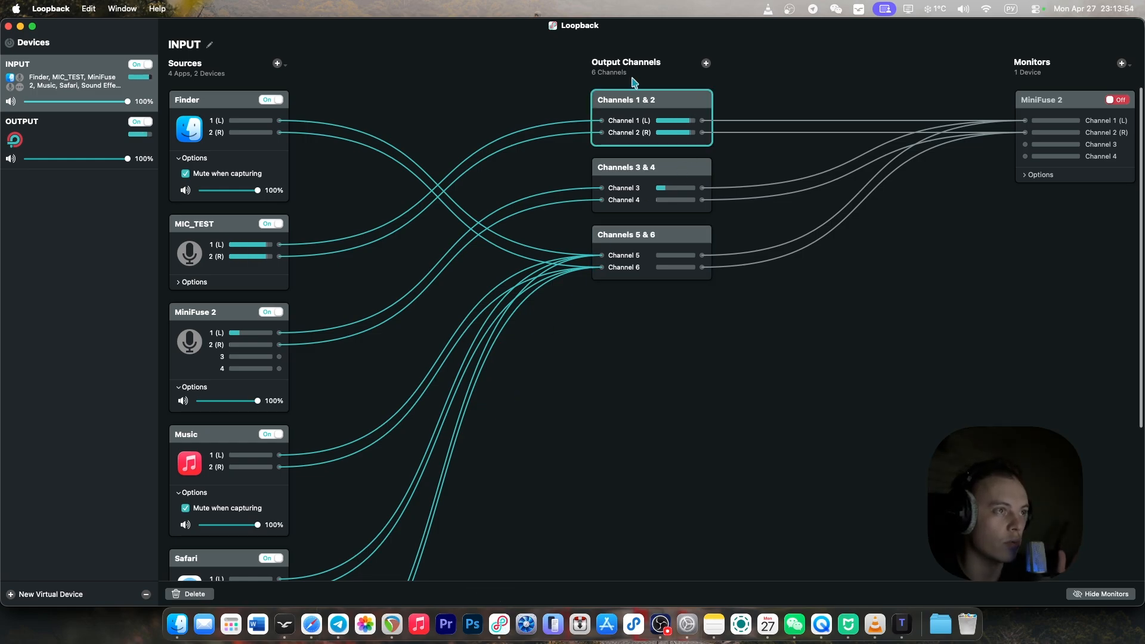
pyautogui.press('super+Tab')
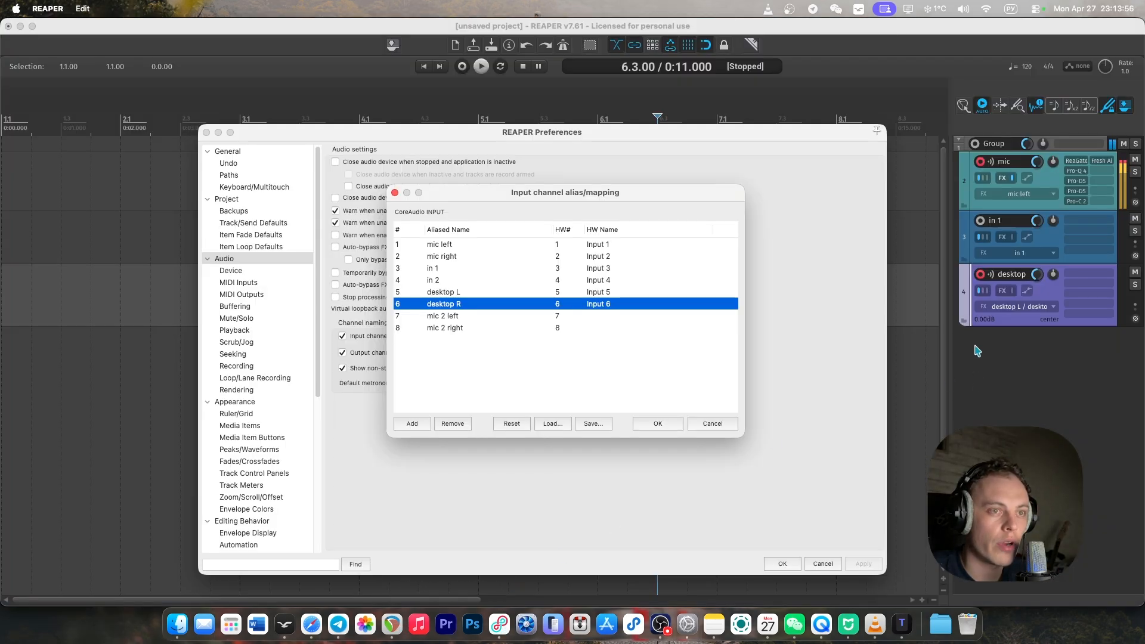
pyautogui.click(660, 421)
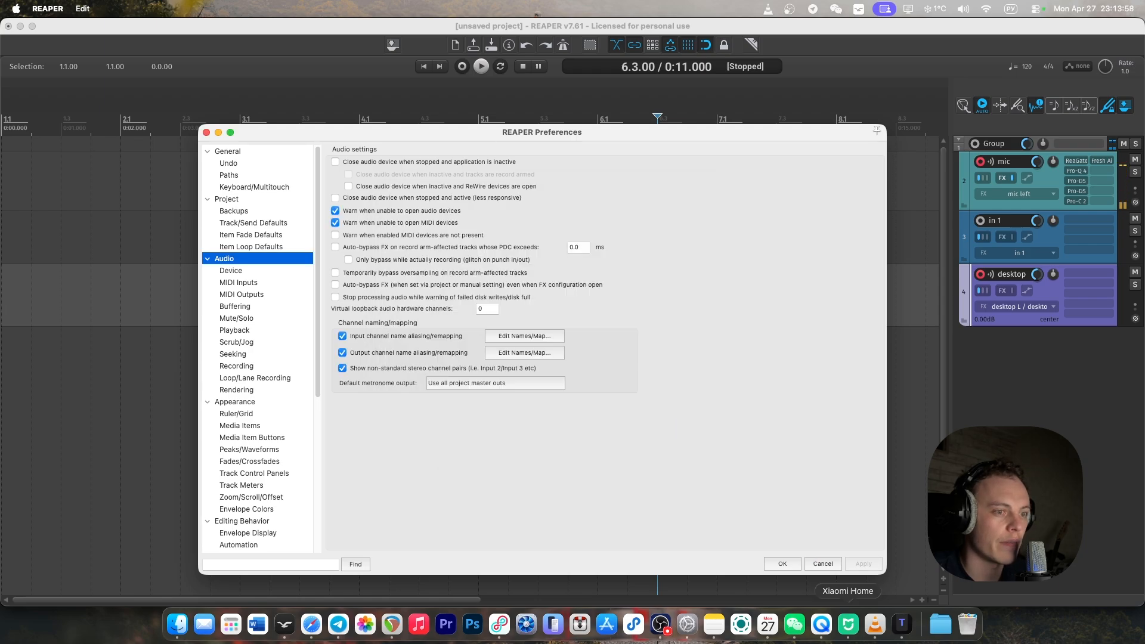
pyautogui.click(781, 563)
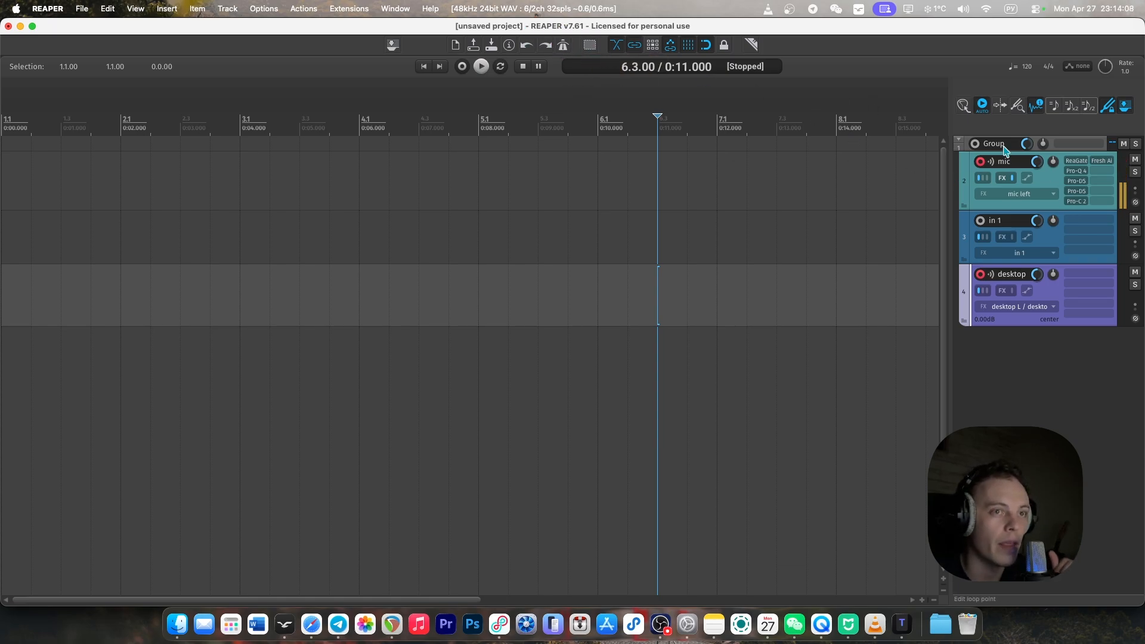
# Examine the available input choices for the mic, in 1 and desktop tracks, keeping their current assignments.
pyautogui.click(1040, 200)
pyautogui.moveTo(1074, 211)
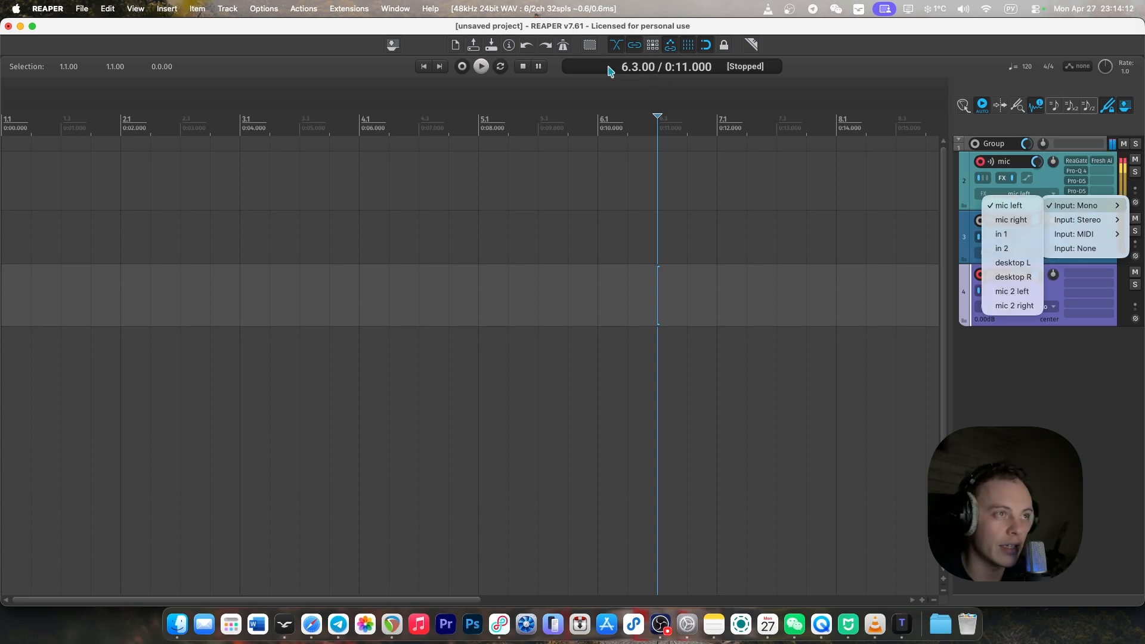
pyautogui.click(1082, 405)
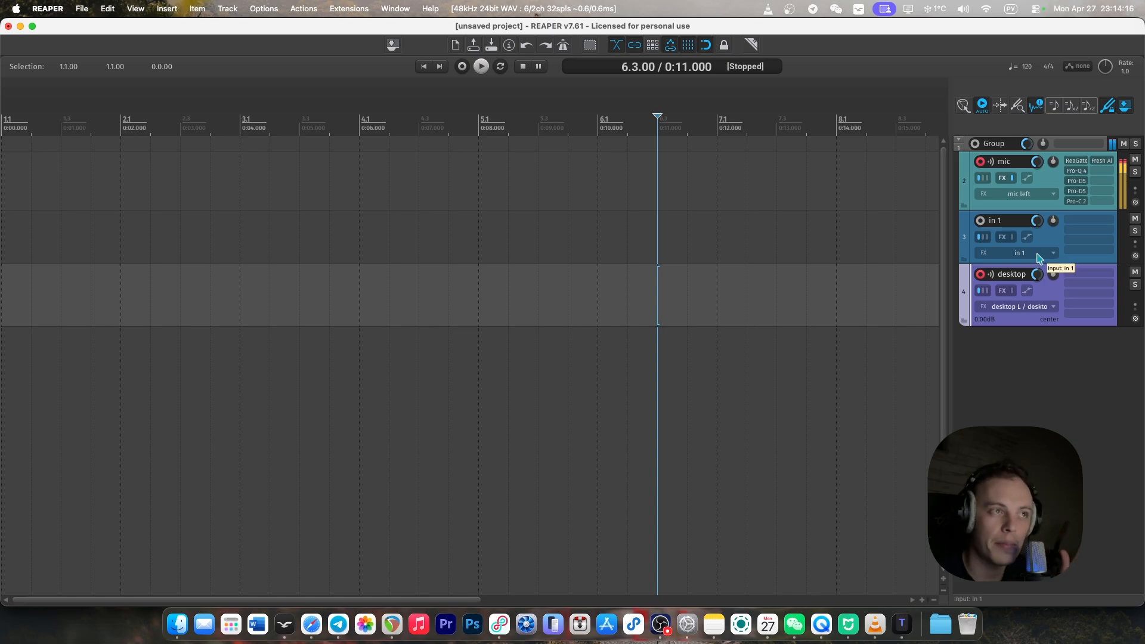
pyautogui.click(1039, 257)
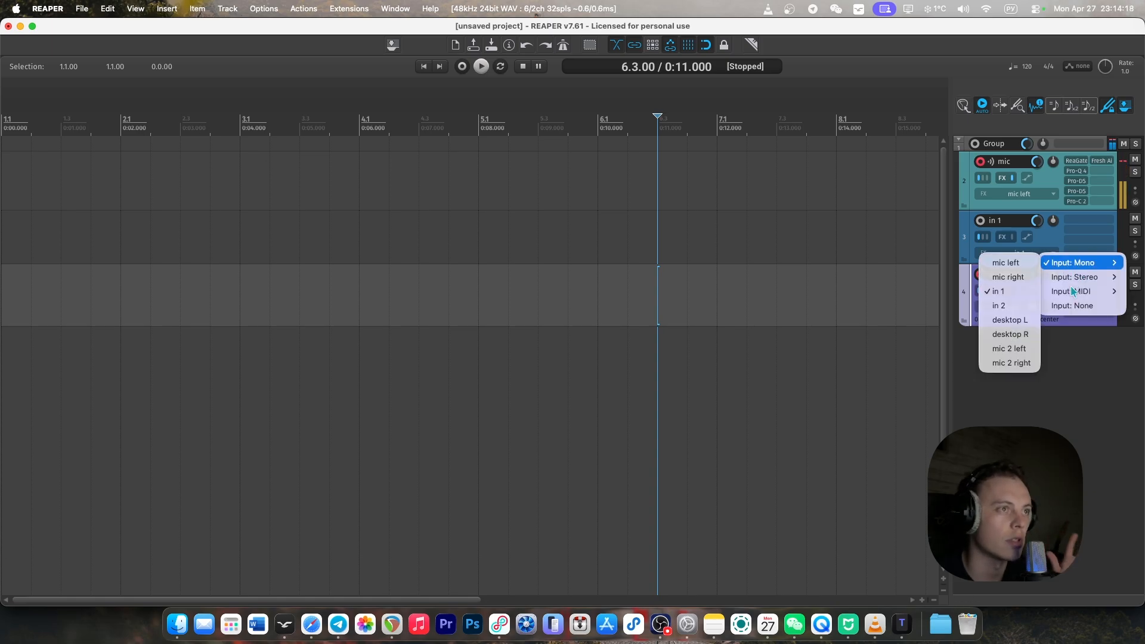
pyautogui.click(1085, 372)
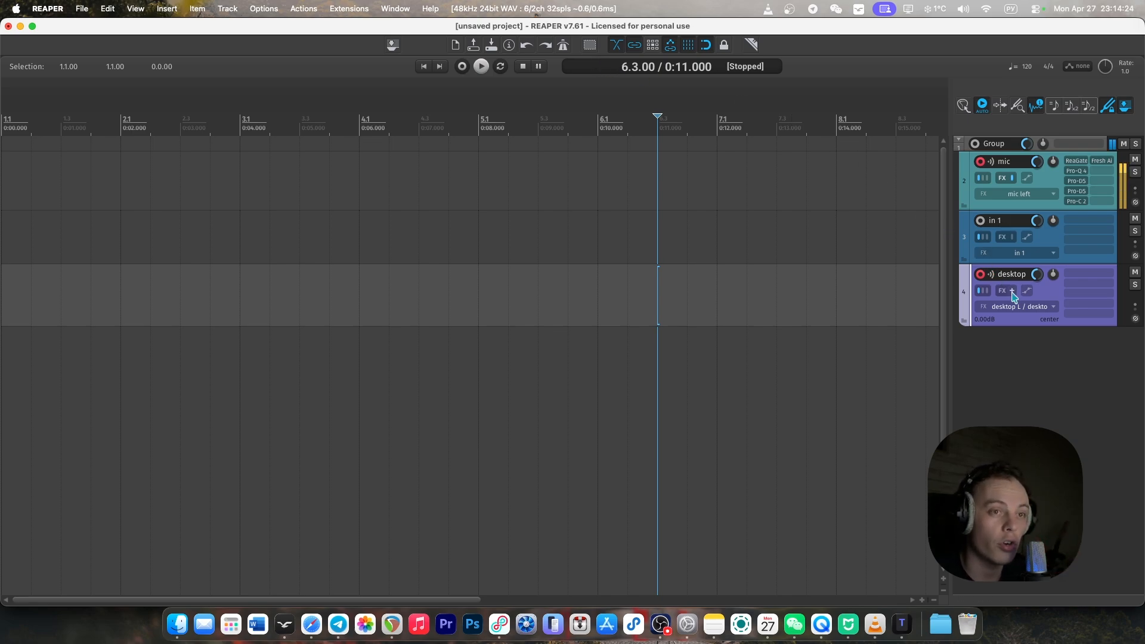
pyautogui.click(1035, 308)
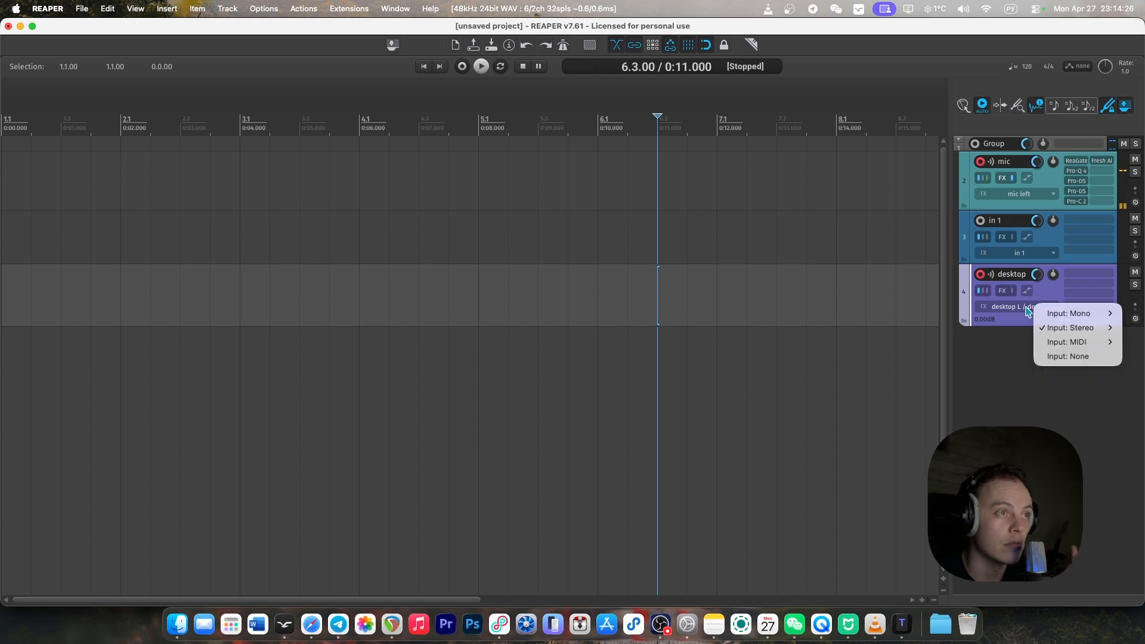
pyautogui.moveTo(1067, 313)
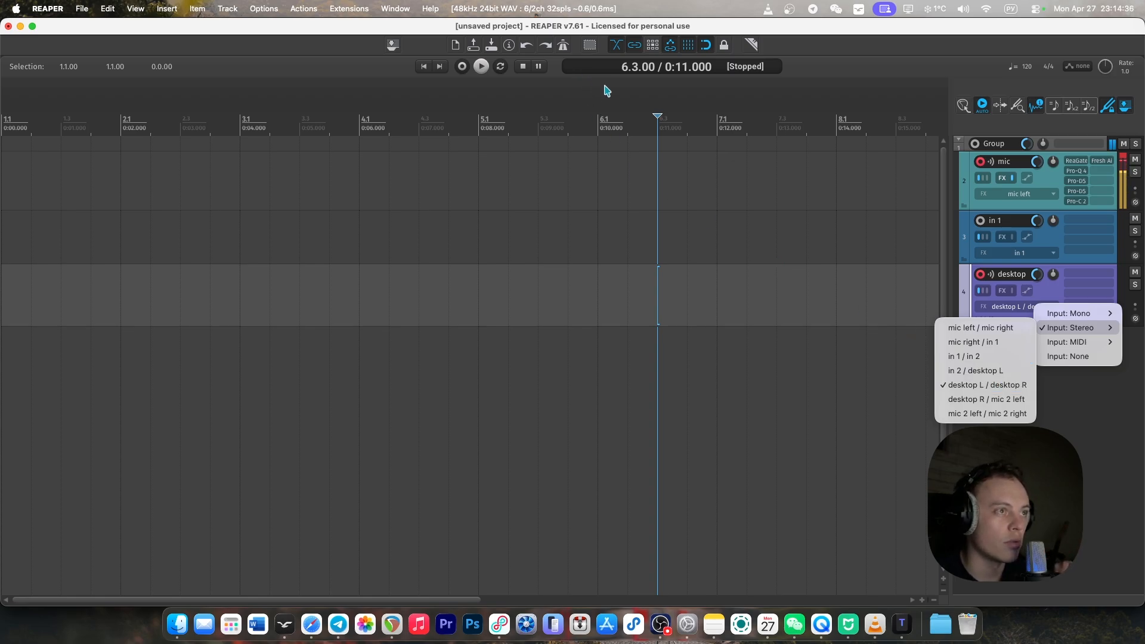
pyautogui.click(1061, 430)
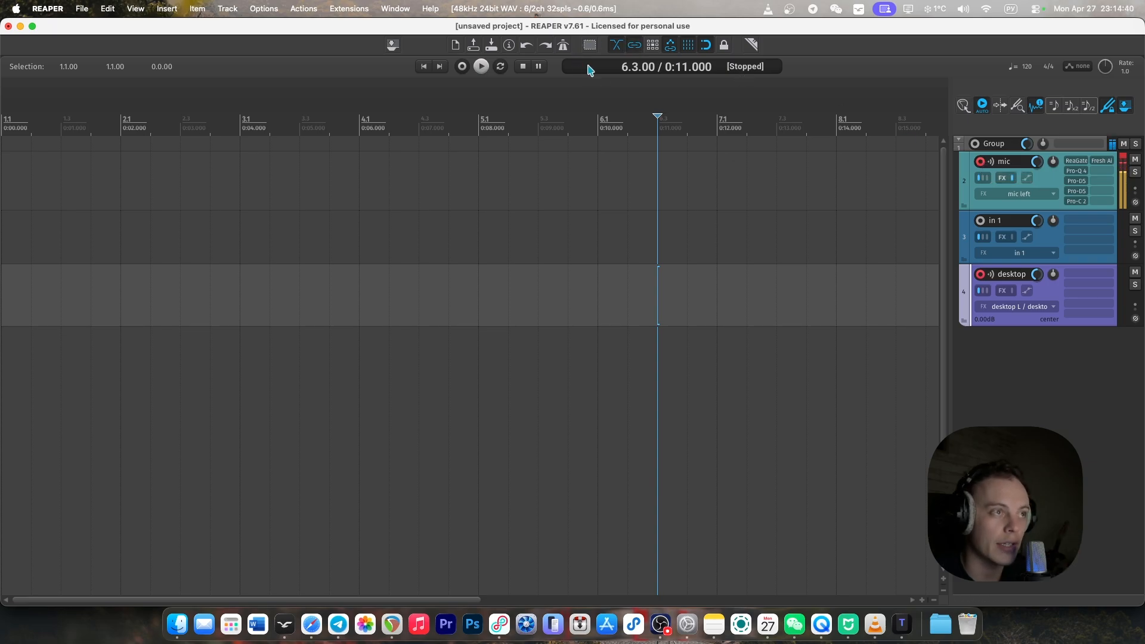
# Arm the in 1 track for recording briefly and disarm it again.
pyautogui.click(980, 221)
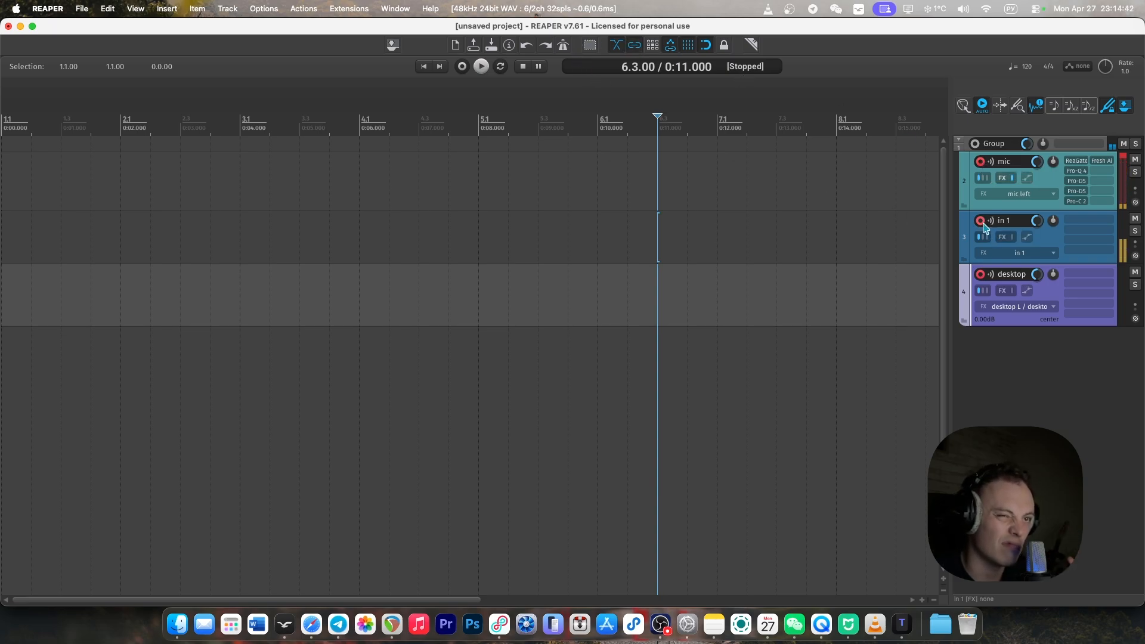
pyautogui.click(980, 222)
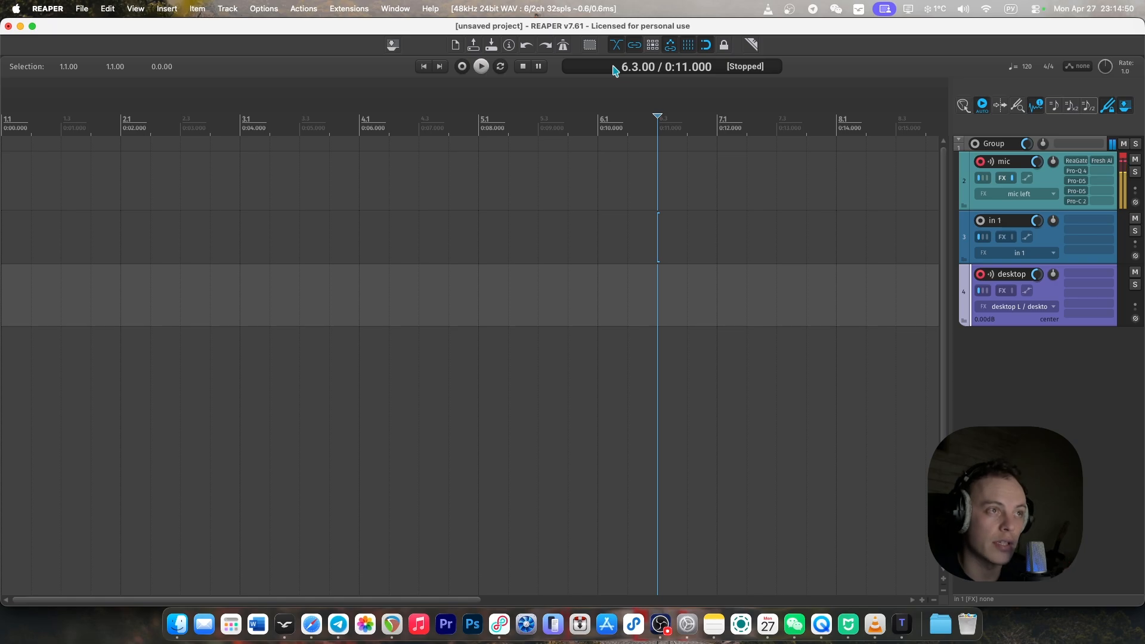
# Open the mic track's FX chain, select all plug-ins from ReaGate to Fresh Air and bypass them.
pyautogui.click(1002, 178)
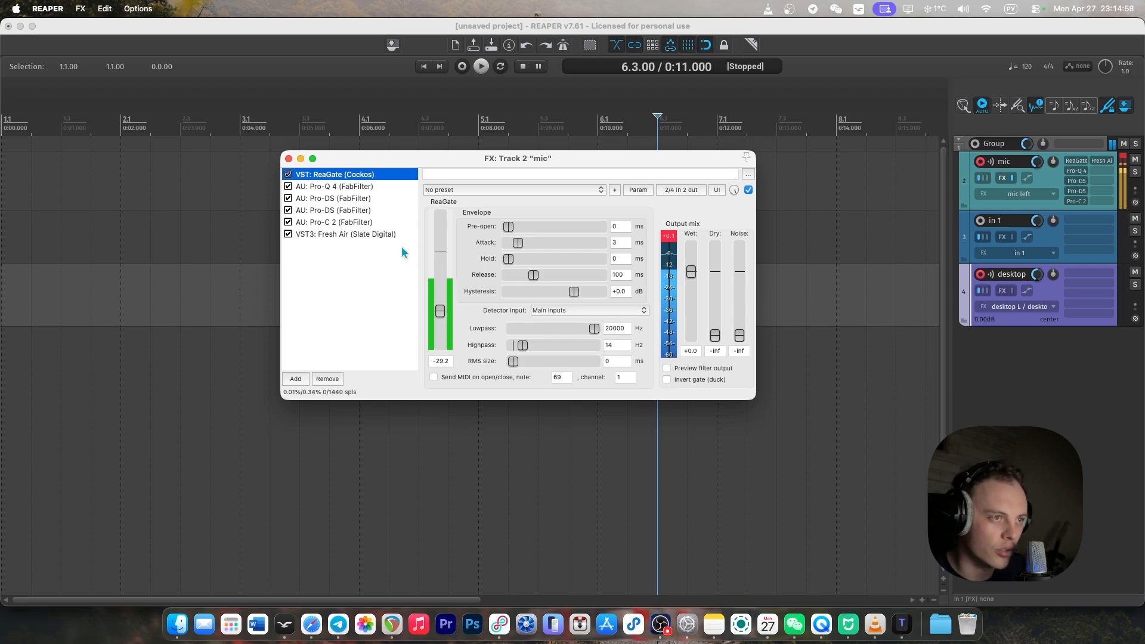
pyautogui.doubleClick(388, 234)
pyautogui.keyDown('shift'); pyautogui.click(345, 175); pyautogui.keyUp('shift')
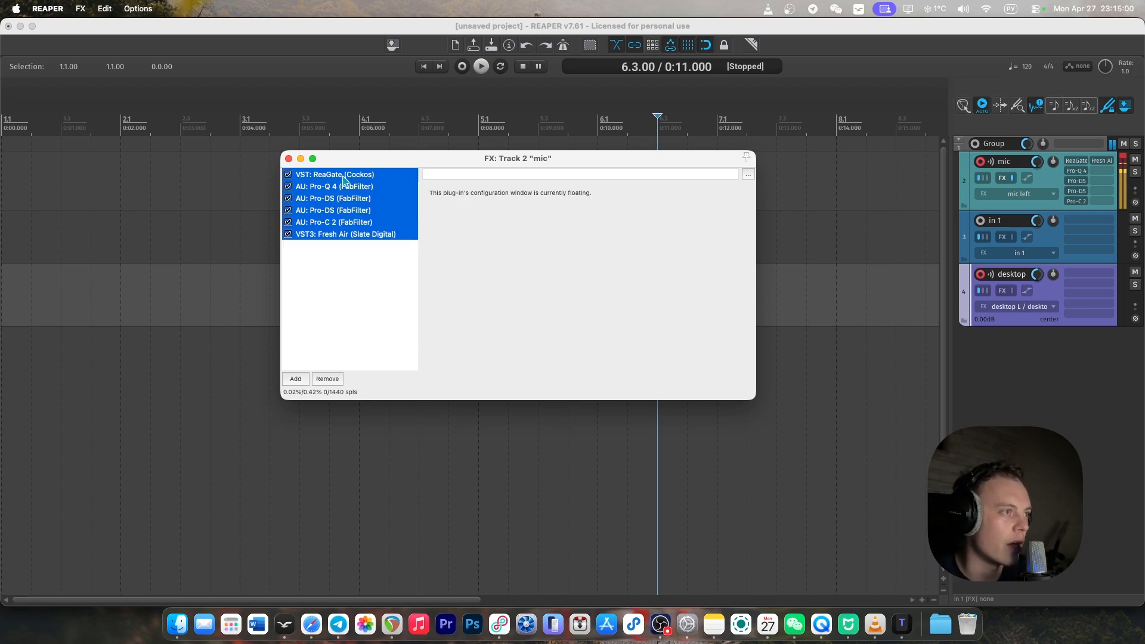
pyautogui.rightClick(344, 175)
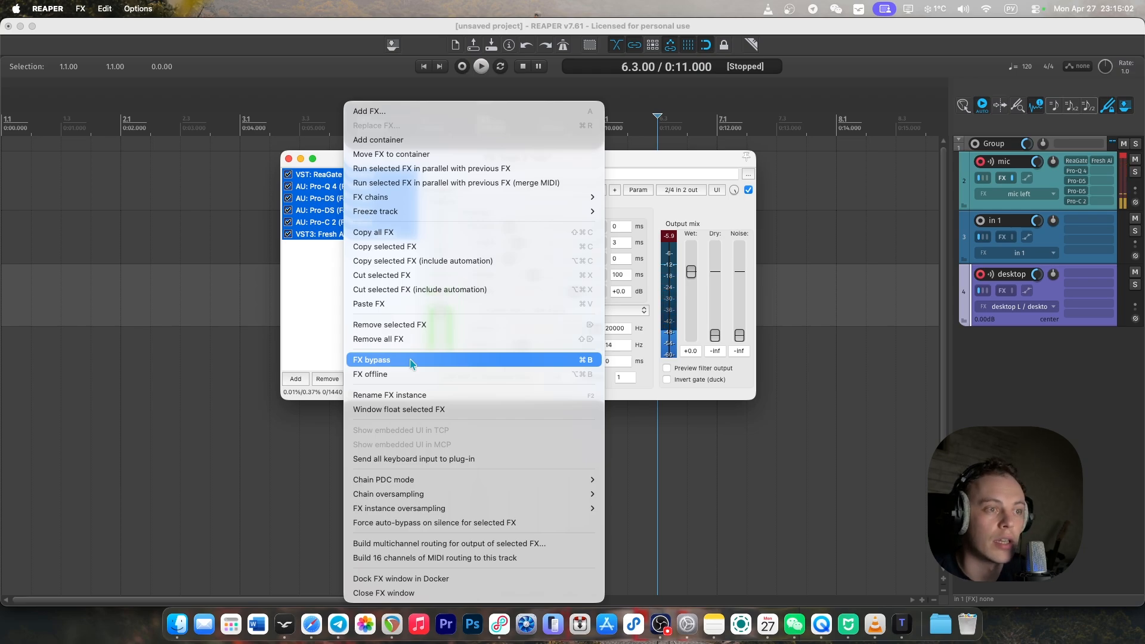
pyautogui.click(410, 361)
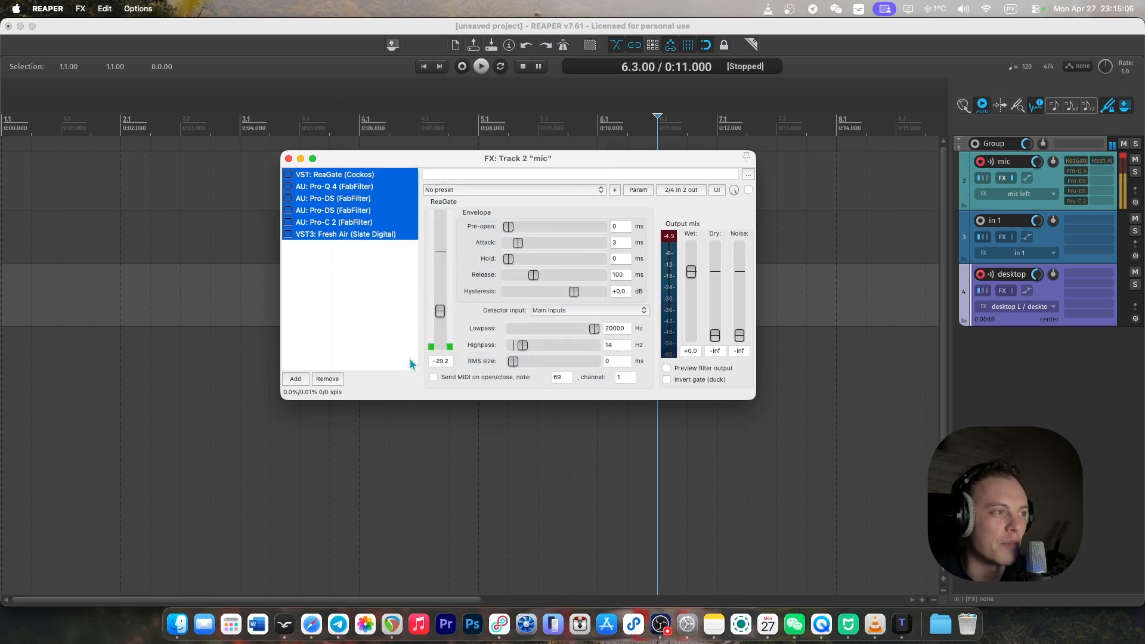
# Turn bypass off for all selected plug-ins in the mic track's FX chain.
pyautogui.rightClick(356, 211)
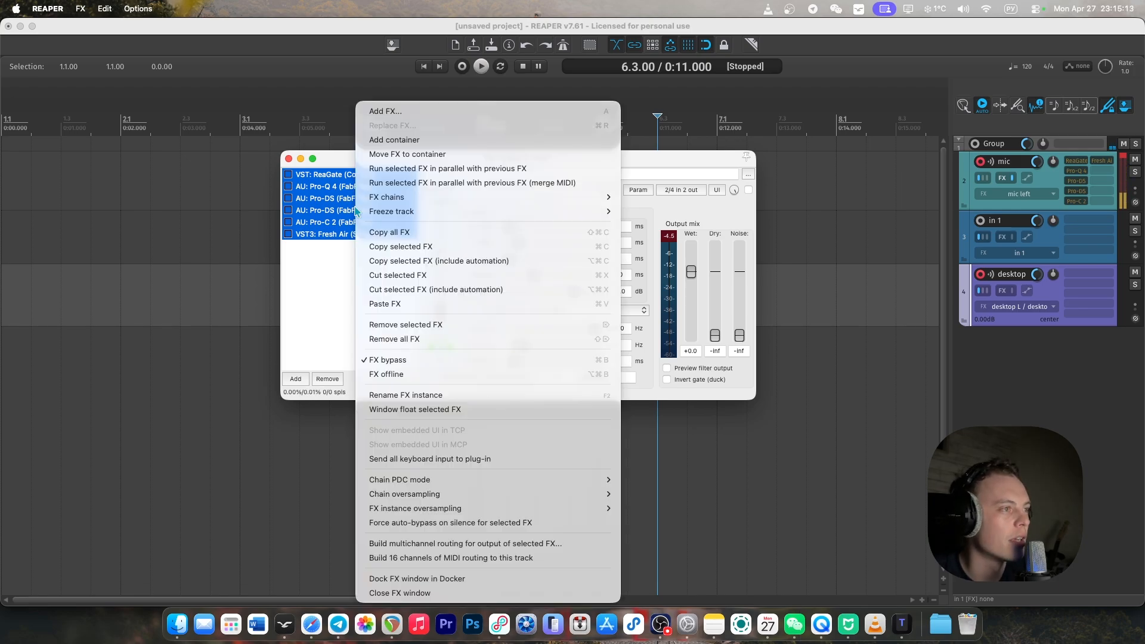
pyautogui.click(404, 360)
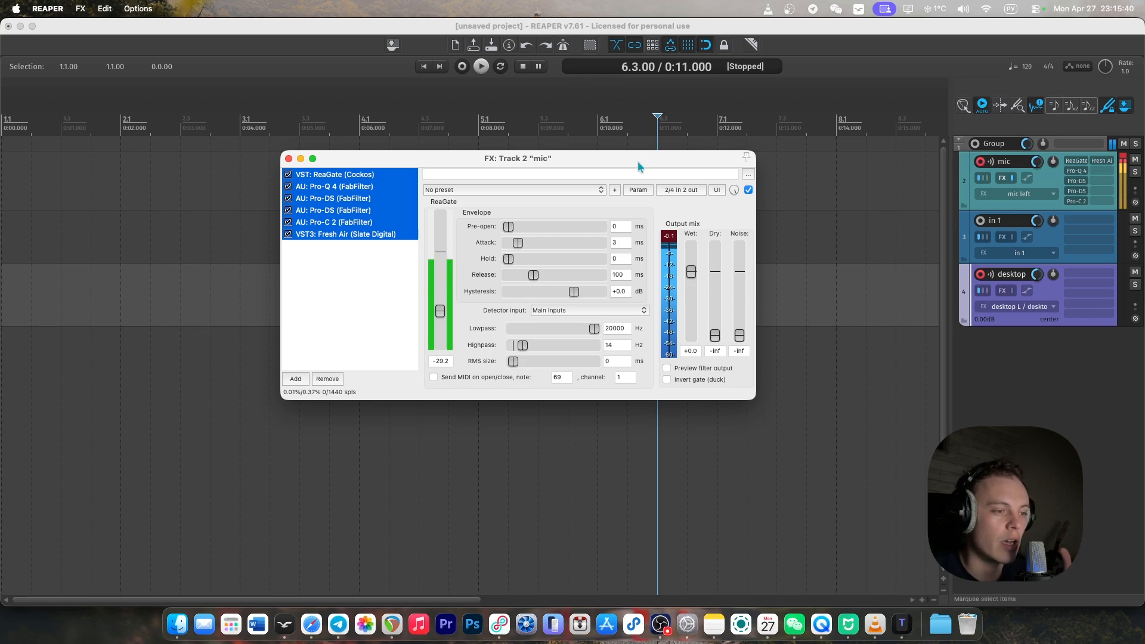
# Switch to Loopback to examine the OUTPUT device's Pass-Thru and monitor routing, then return to REAPER and close the mic FX window.
pyautogui.click(499, 623)
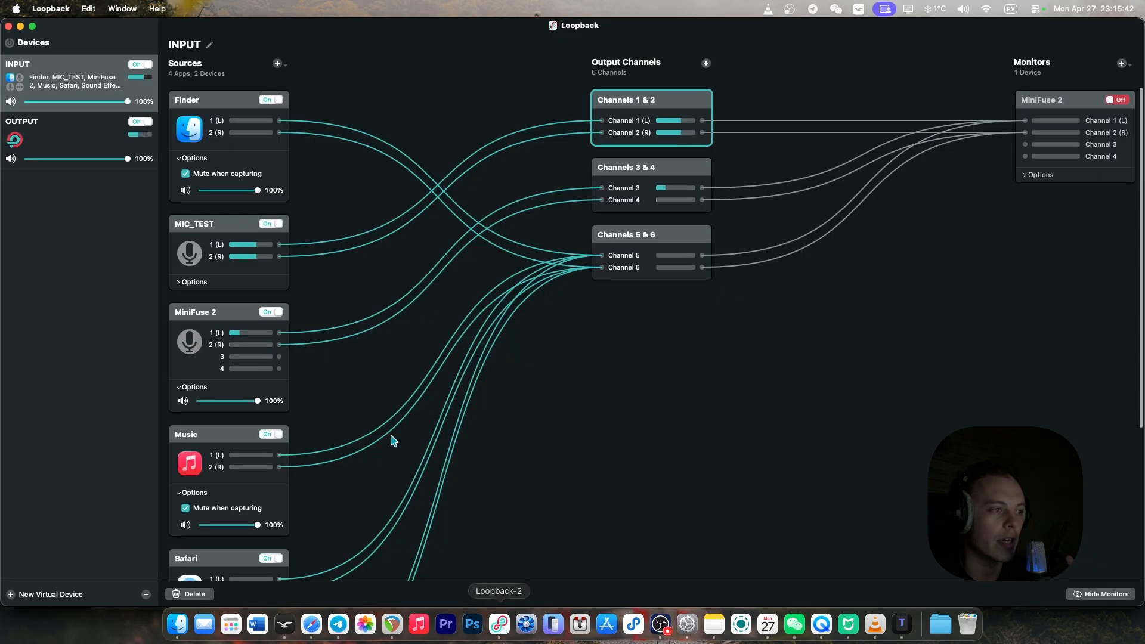
pyautogui.click(75, 132)
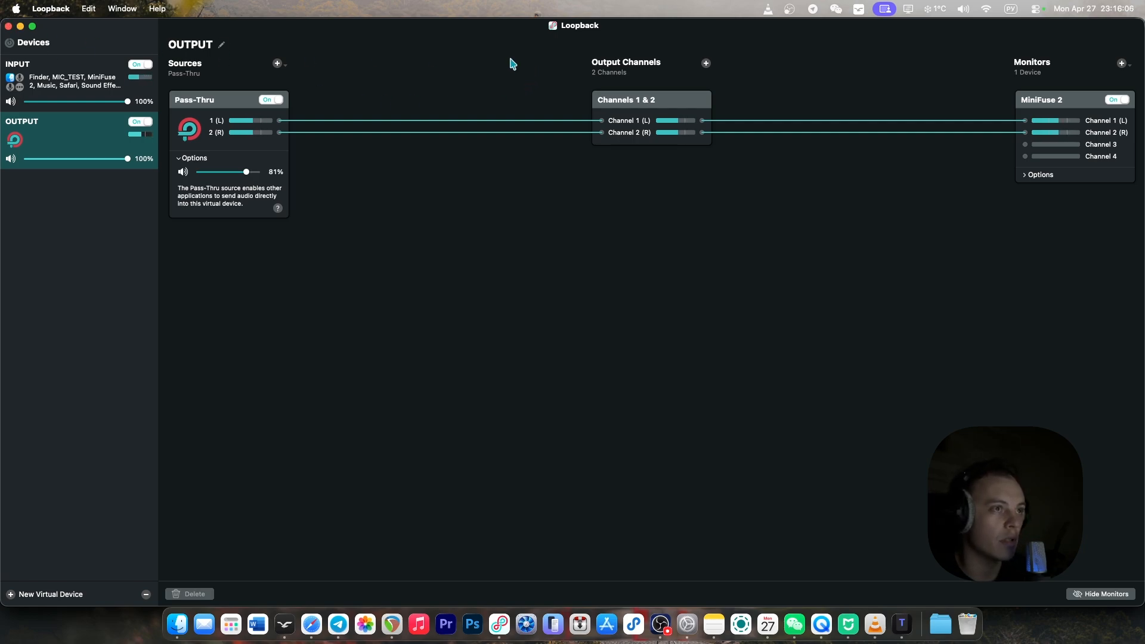
pyautogui.click(20, 26)
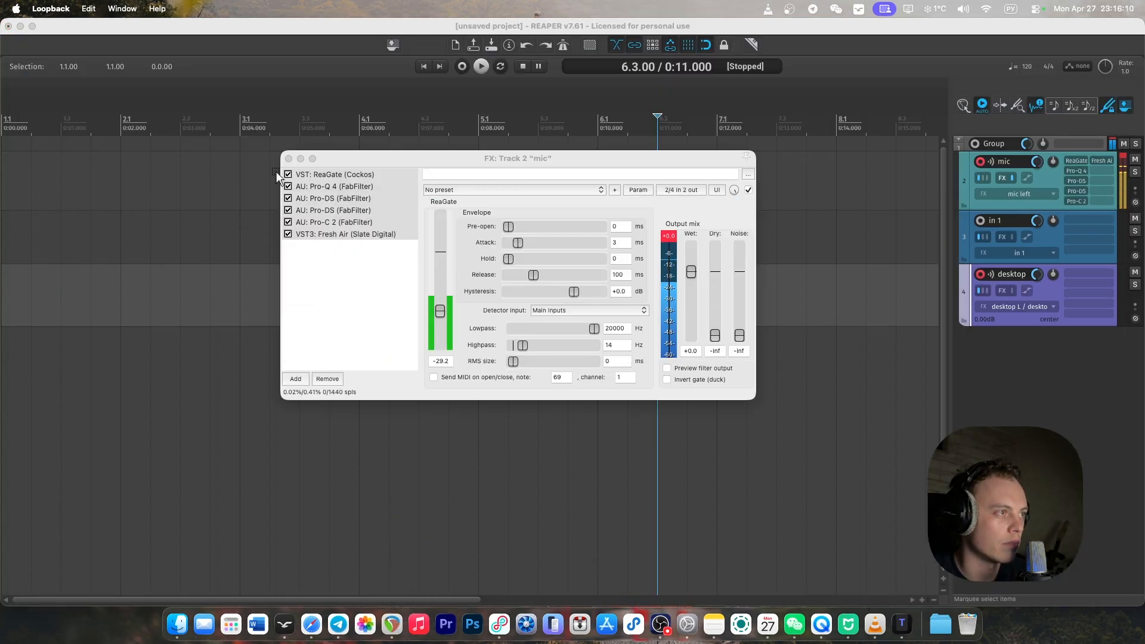
pyautogui.click(288, 159)
# Play КАКОЙ_ТО_ТРЕК.wav from the Reaper Renders folder in Music and return to REAPER to check the desktop track's meter.
pyautogui.click(177, 624)
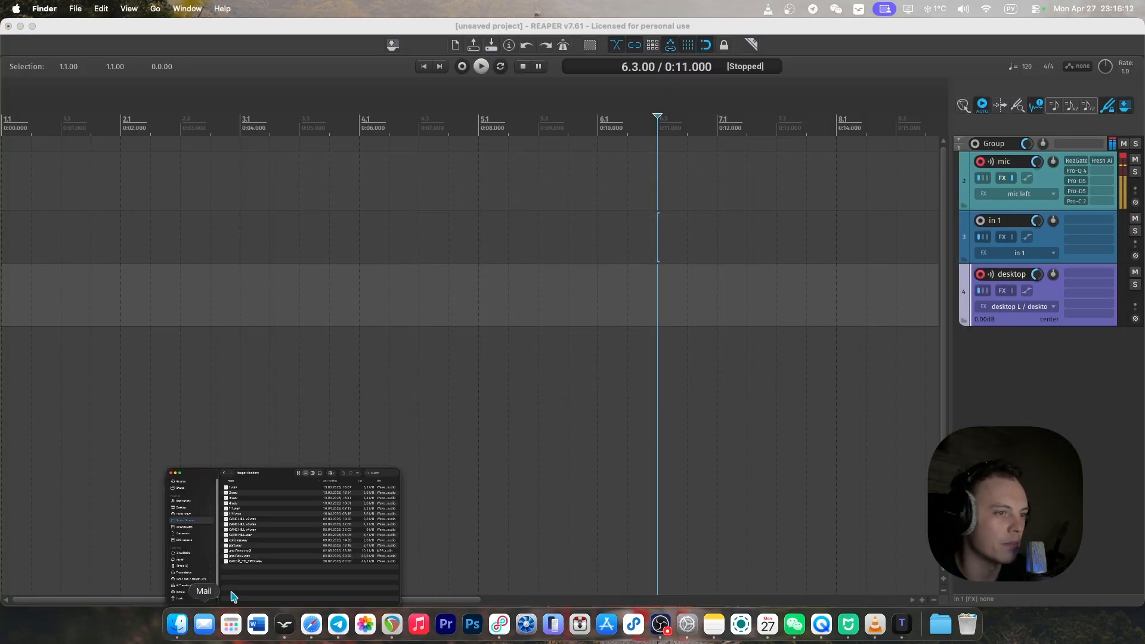
pyautogui.click(391, 417)
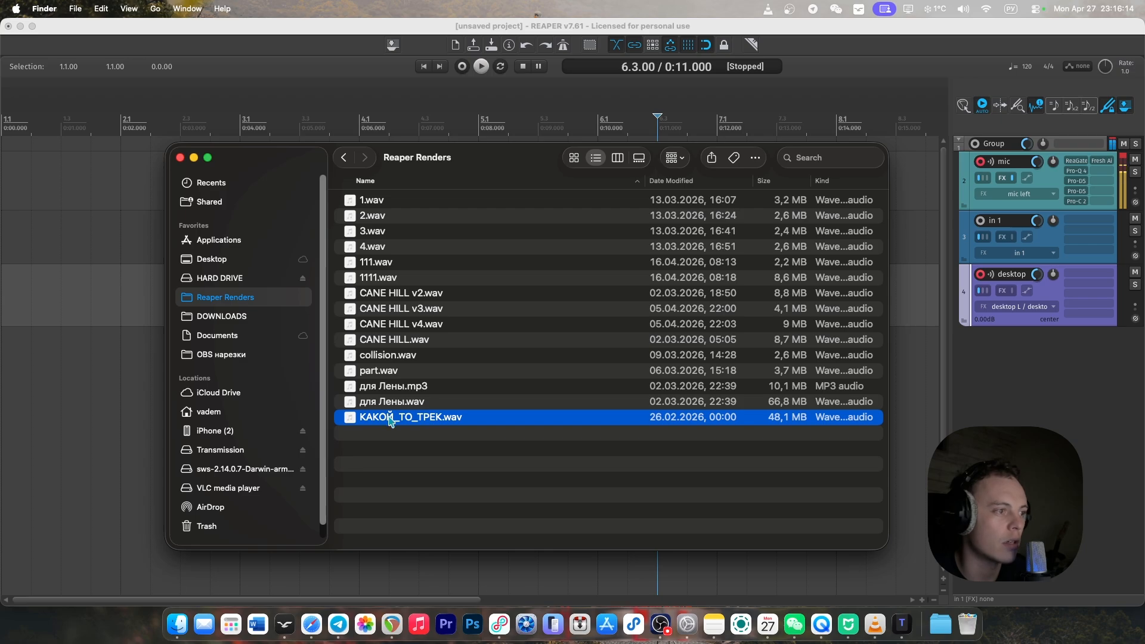
pyautogui.doubleClick(391, 419)
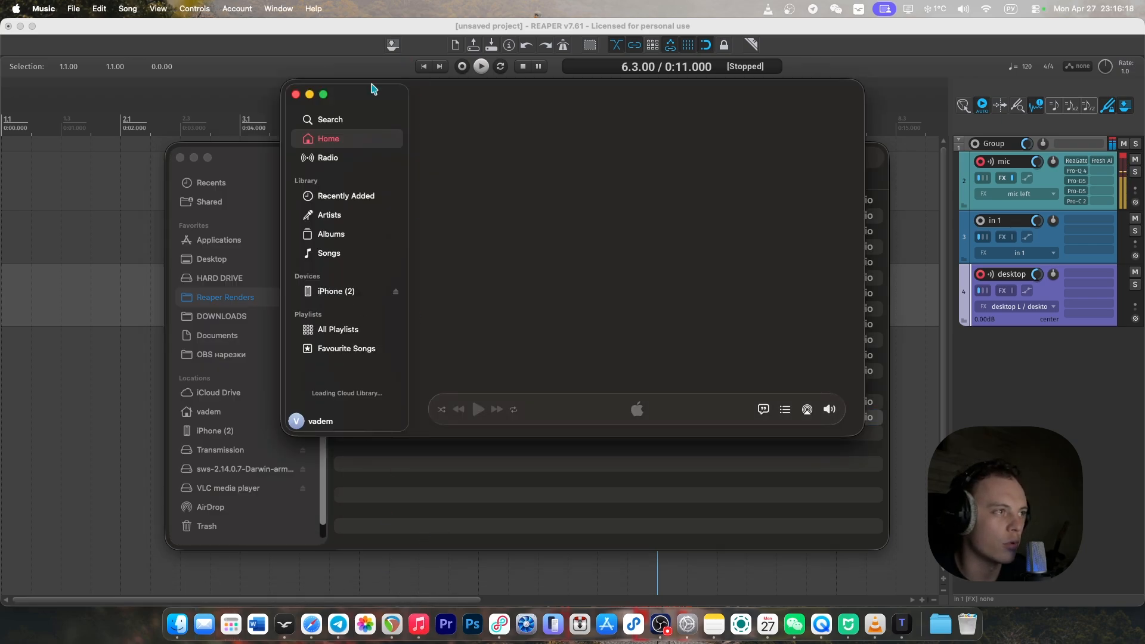
pyautogui.moveTo(373, 88); pyautogui.dragTo(333, 502)
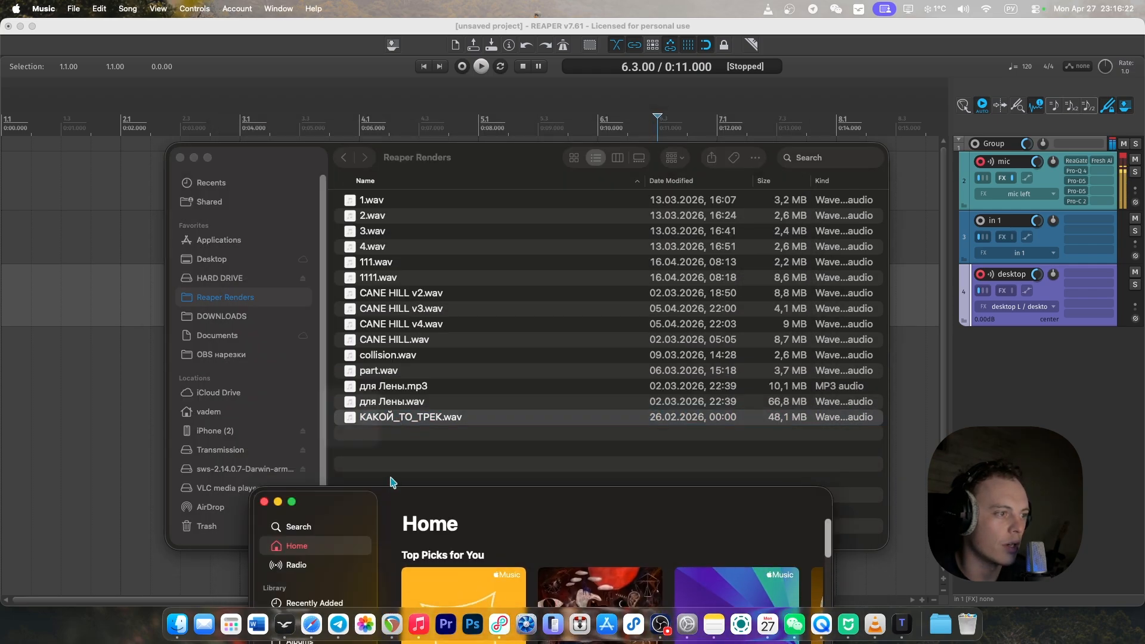
pyautogui.click(73, 301)
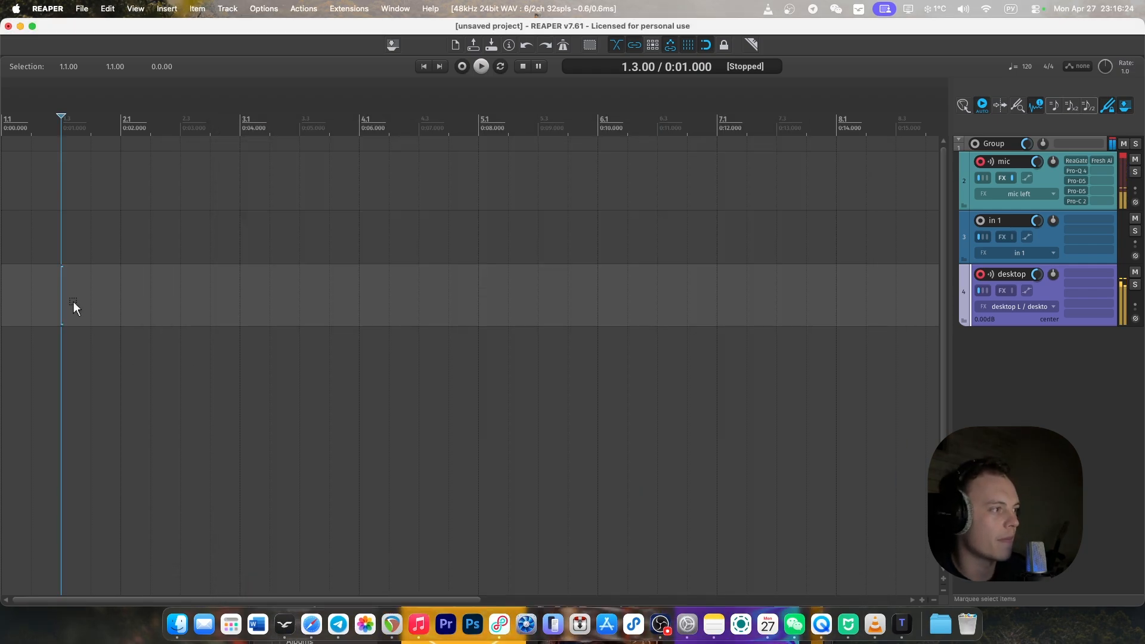
# Bring the Music window back up over the timeline and pause the song.
pyautogui.click(417, 625)
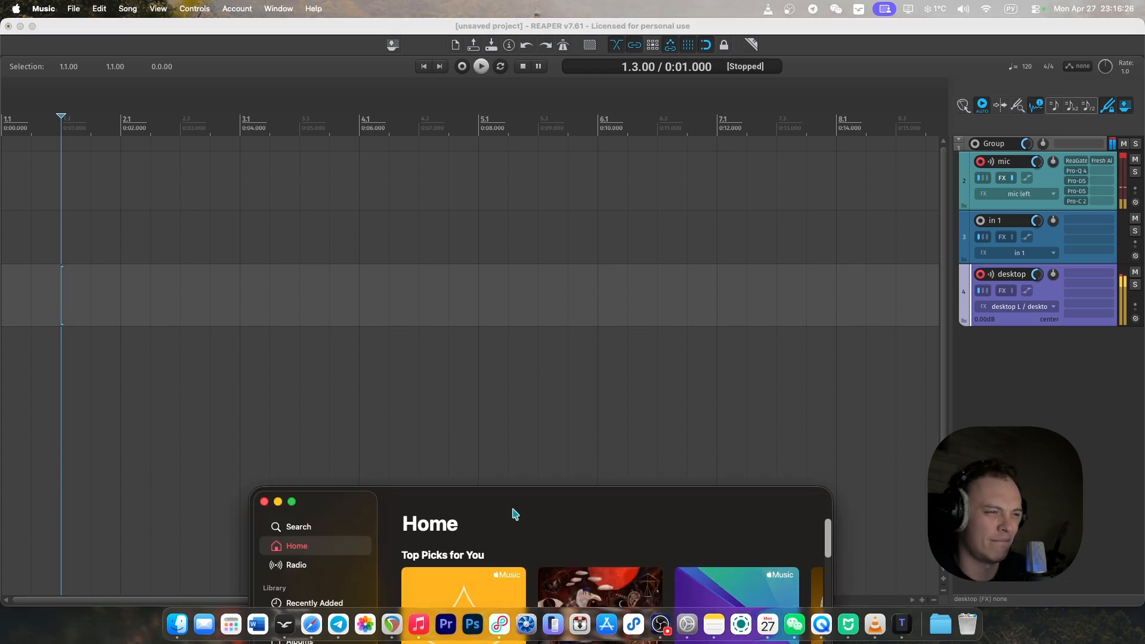
pyautogui.moveTo(511, 513); pyautogui.dragTo(503, 182)
pyautogui.click(429, 496)
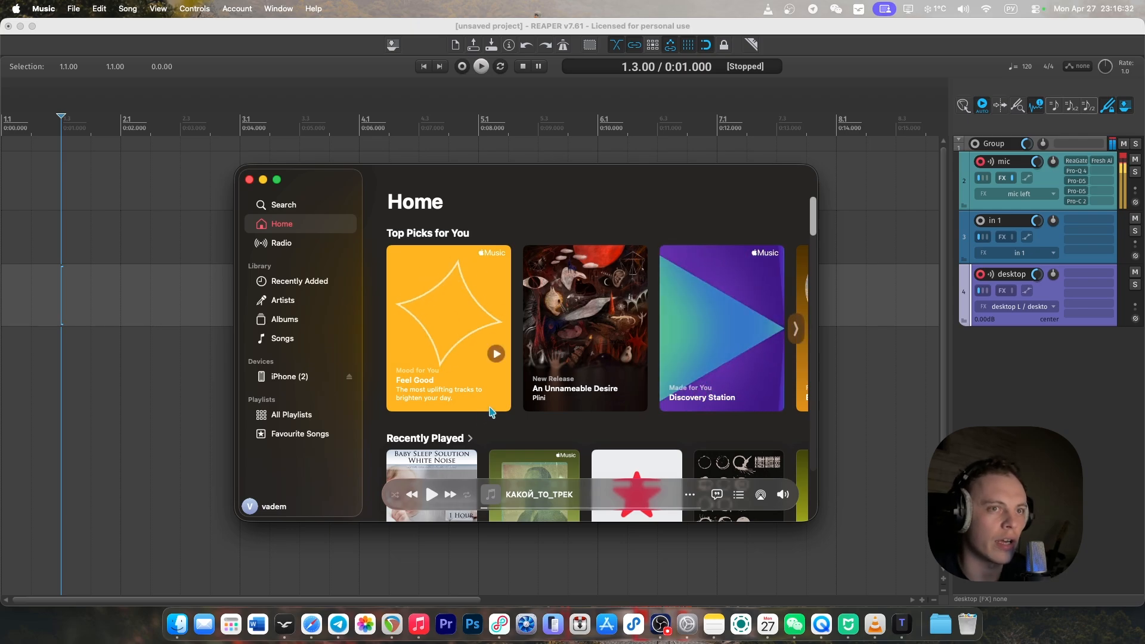
# Record the armed mic and desktop tracks in REAPER while playing КАКОЙ_ТО_ТРЕК in Music.
pyautogui.click(73, 302)
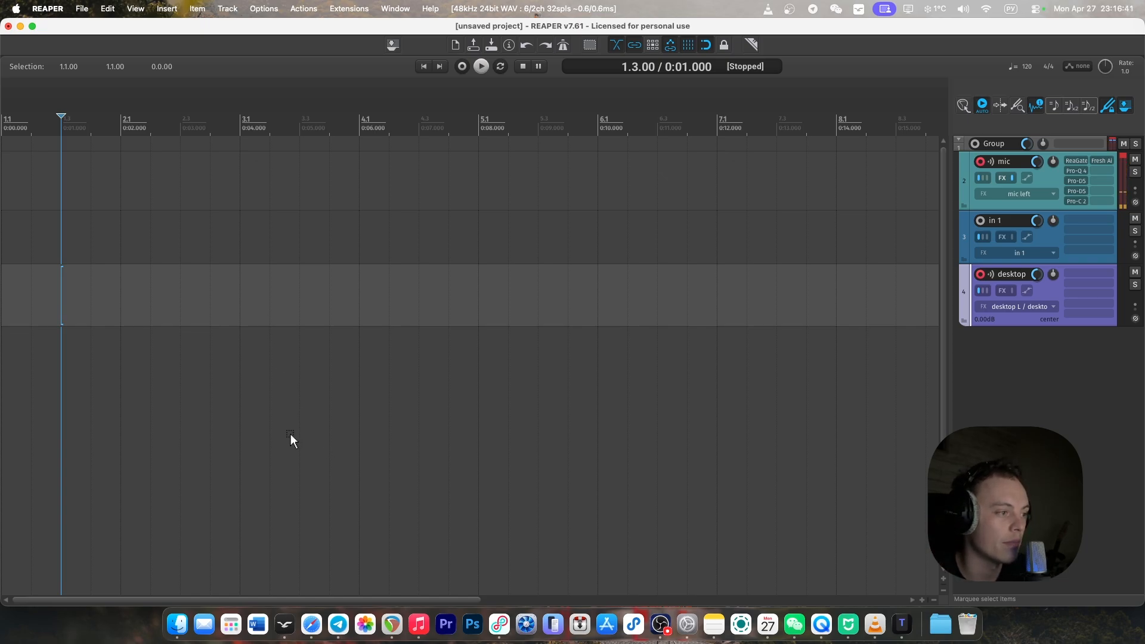
pyautogui.press('super+r')
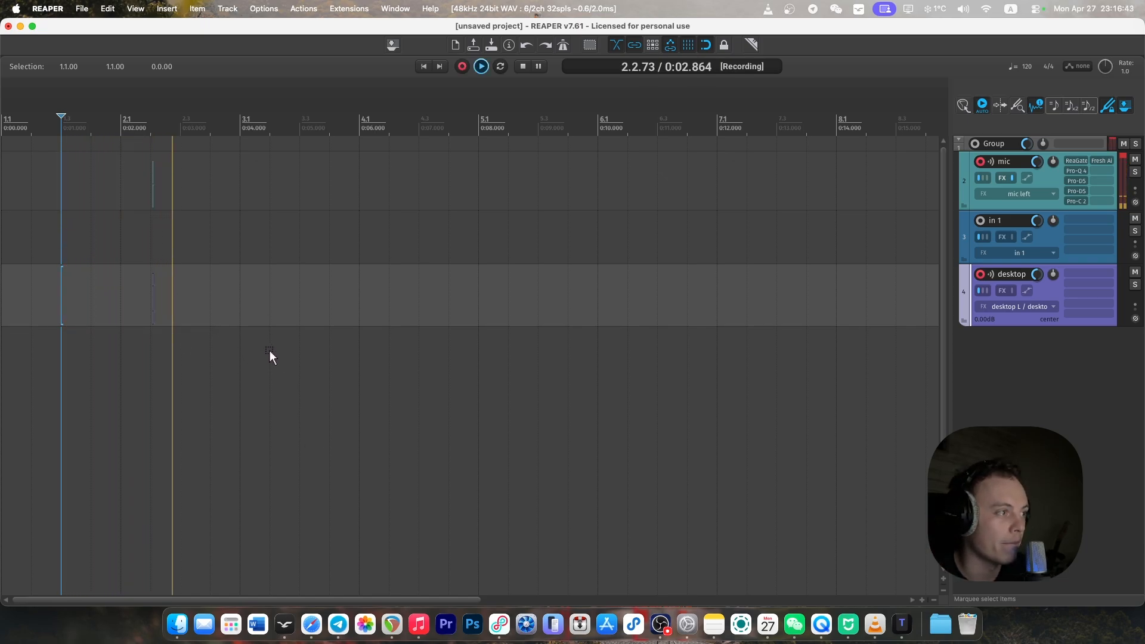
pyautogui.click(419, 624)
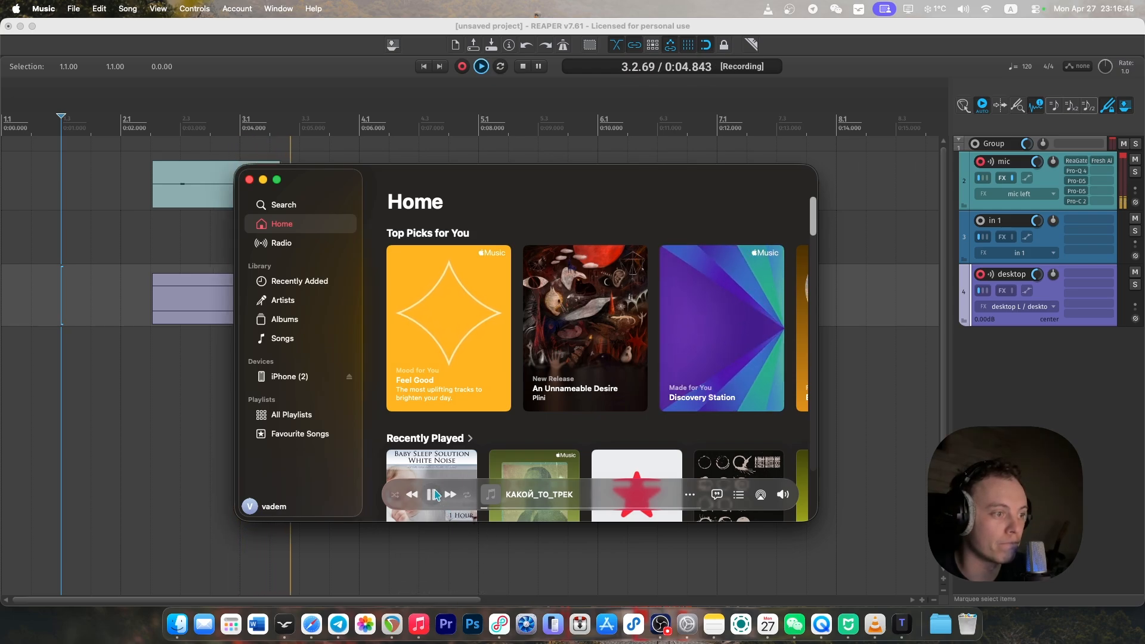
pyautogui.moveTo(322, 182); pyautogui.dragTo(577, 375)
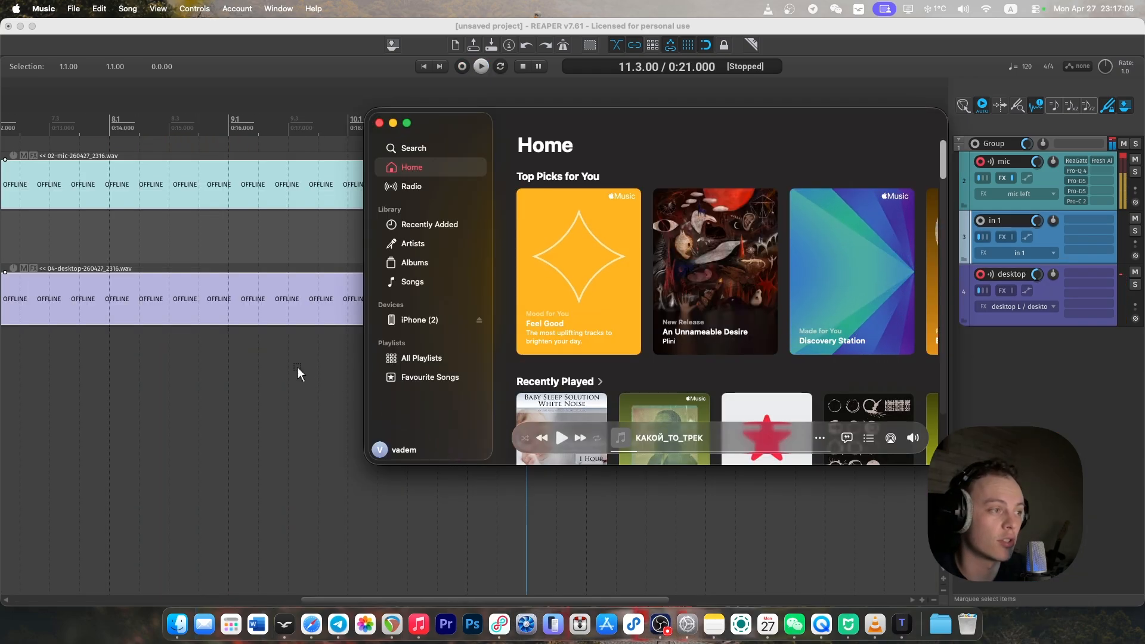
# Split the recorded mic item at 9.4.00 in REAPER and delete both pieces.
pyautogui.click(297, 367)
pyautogui.moveTo(298, 343); pyautogui.dragTo(952, 279)
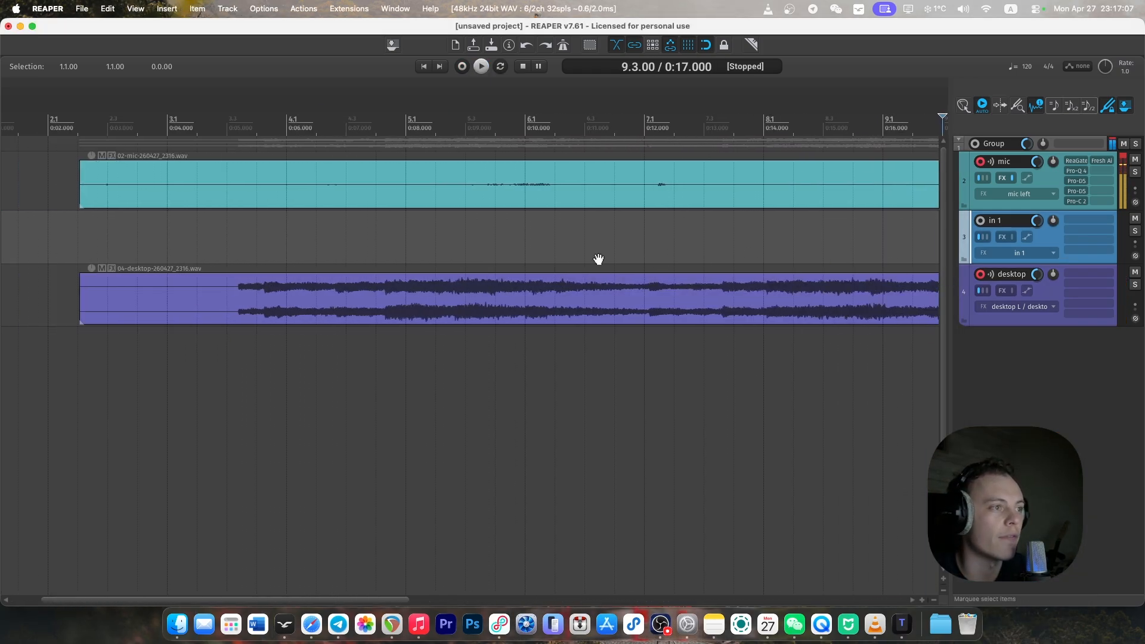
pyautogui.moveTo(599, 260); pyautogui.dragTo(366, 262)
pyautogui.click(766, 194)
pyautogui.click(739, 184)
pyautogui.press('s')
pyautogui.click(762, 189)
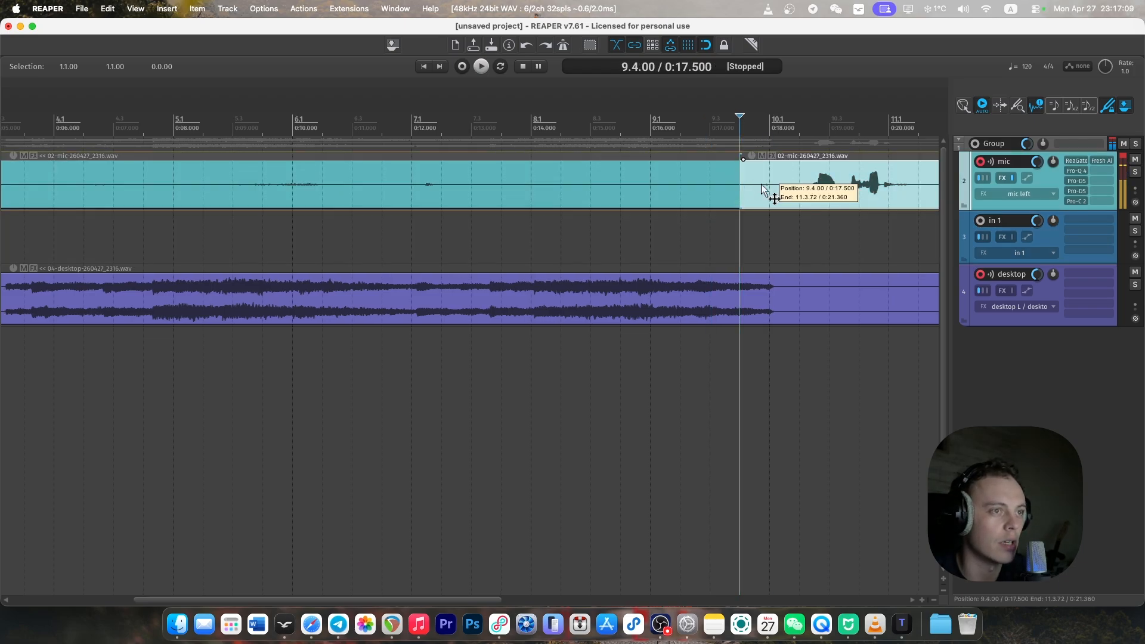
pyautogui.press('Delete')
pyautogui.click(612, 183)
pyautogui.press('Delete')
# Trim the desktop recording to the music by splitting it at 10.2.00 and 3.3.00 and removing the outer pieces.
pyautogui.click(795, 293)
pyautogui.press('s')
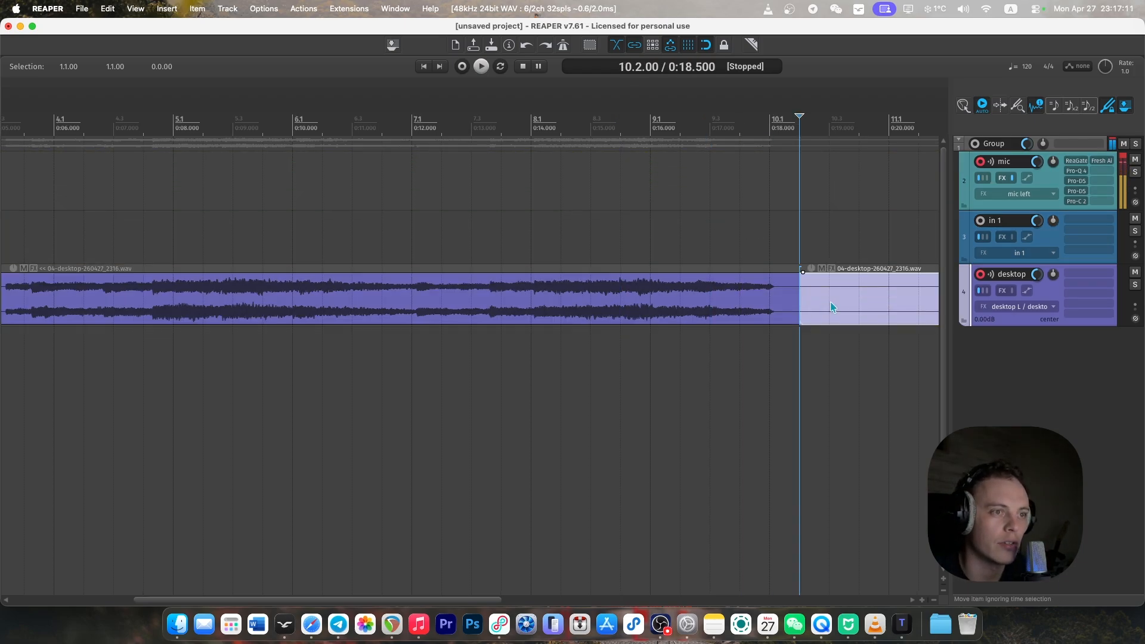
pyautogui.click(827, 306)
pyautogui.press('Delete')
pyautogui.moveTo(596, 289); pyautogui.dragTo(950, 307)
pyautogui.click(303, 298)
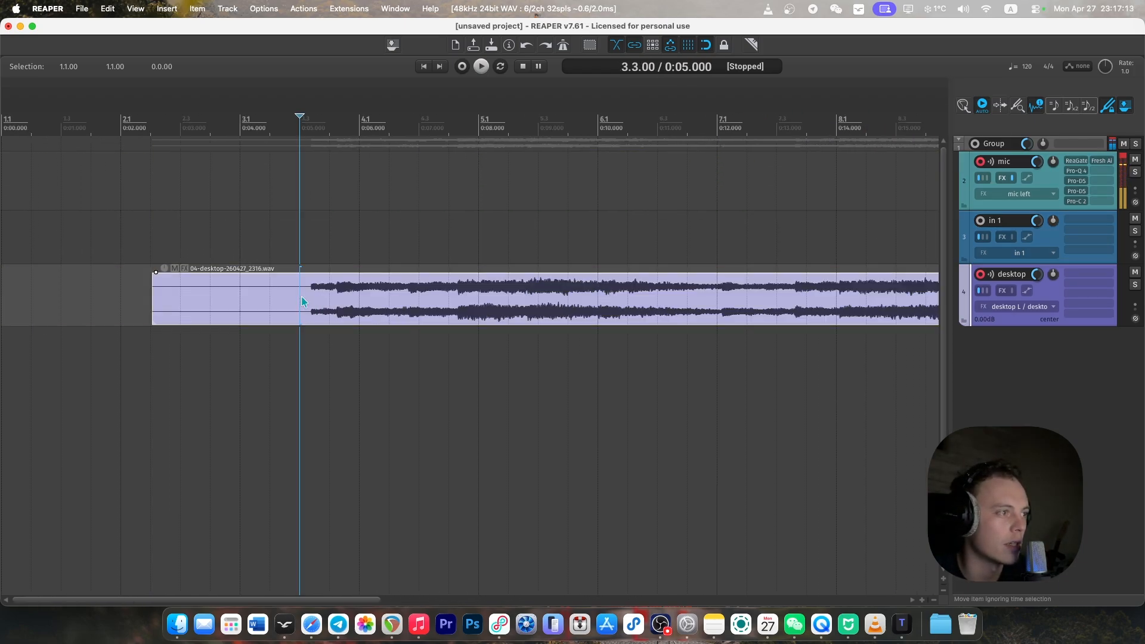
pyautogui.press('s')
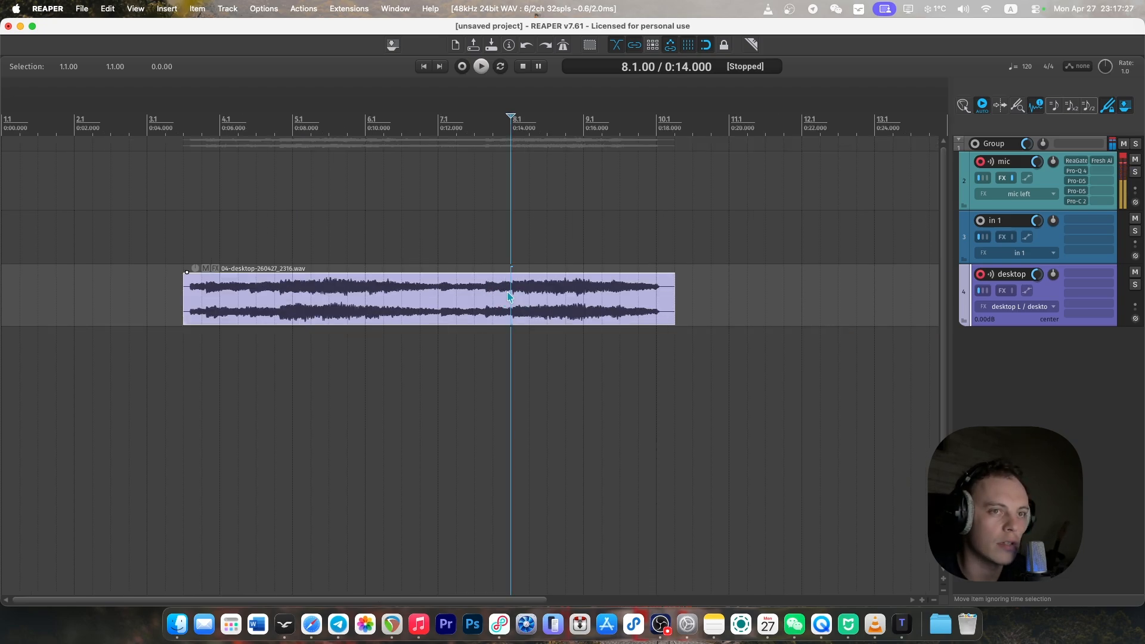
# Delete the remaining trimmed item from the desktop track.
pyautogui.click(531, 302)
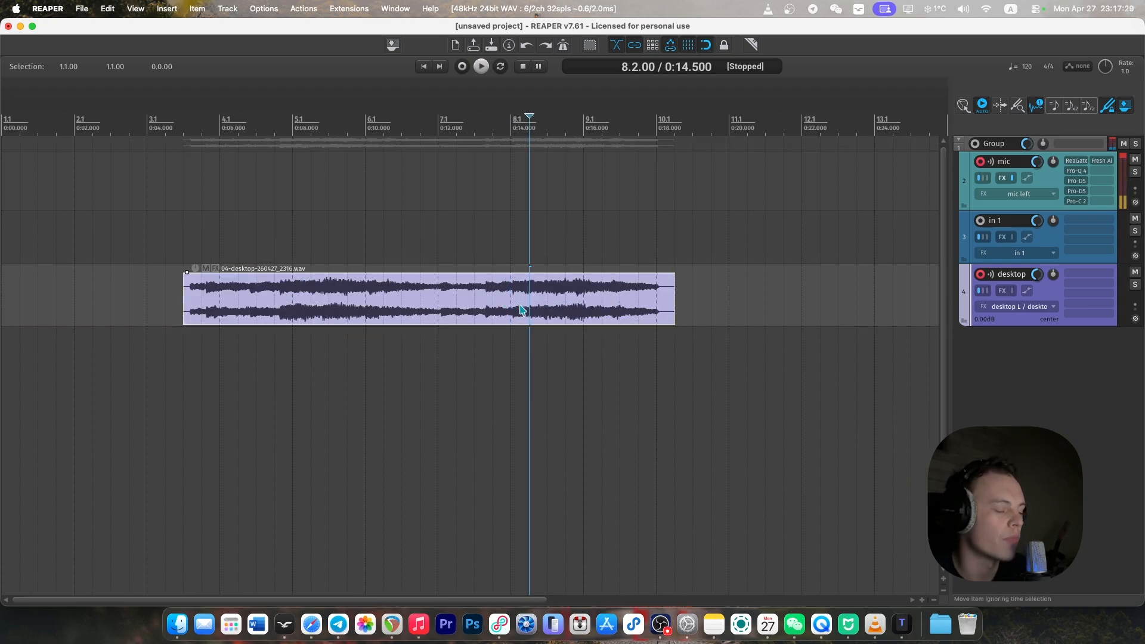
pyautogui.press('Delete')
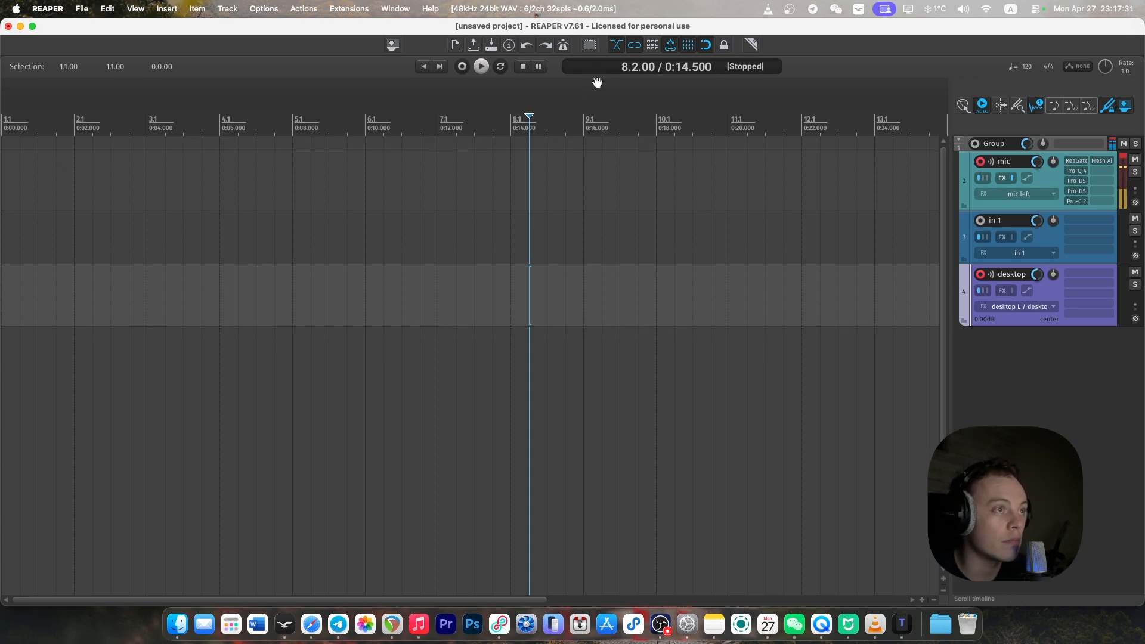